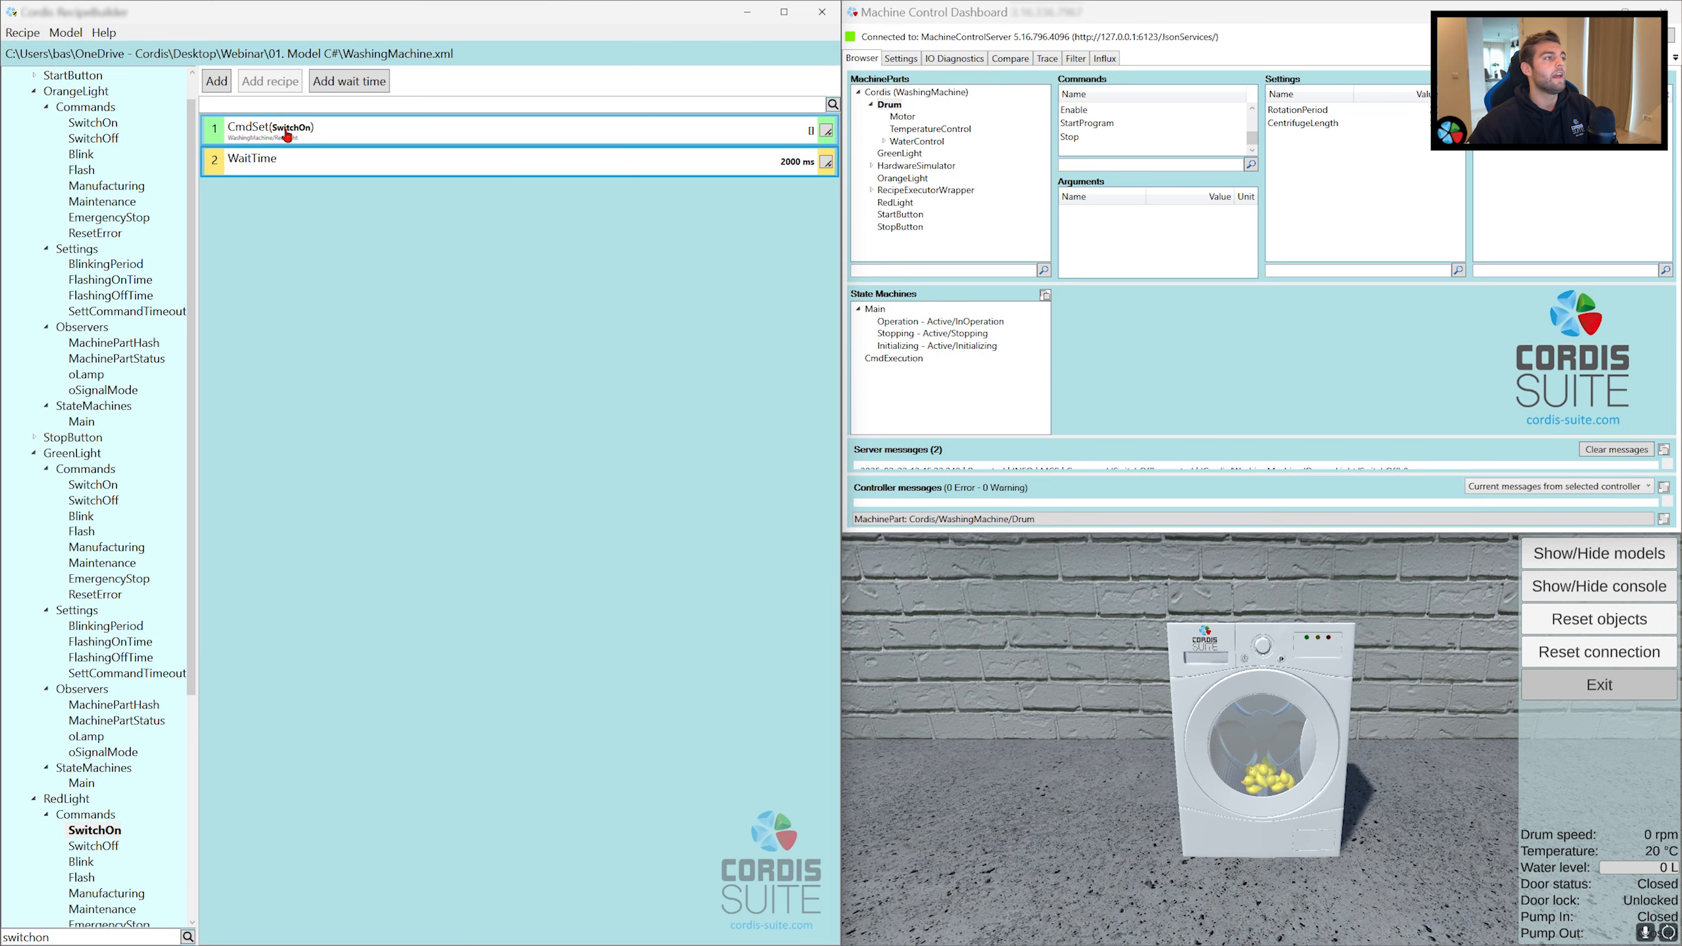
# Step: Append RedLight's SwitchOff command to the recipe after the 2000 ms wait step
pyautogui.click(323, 167)
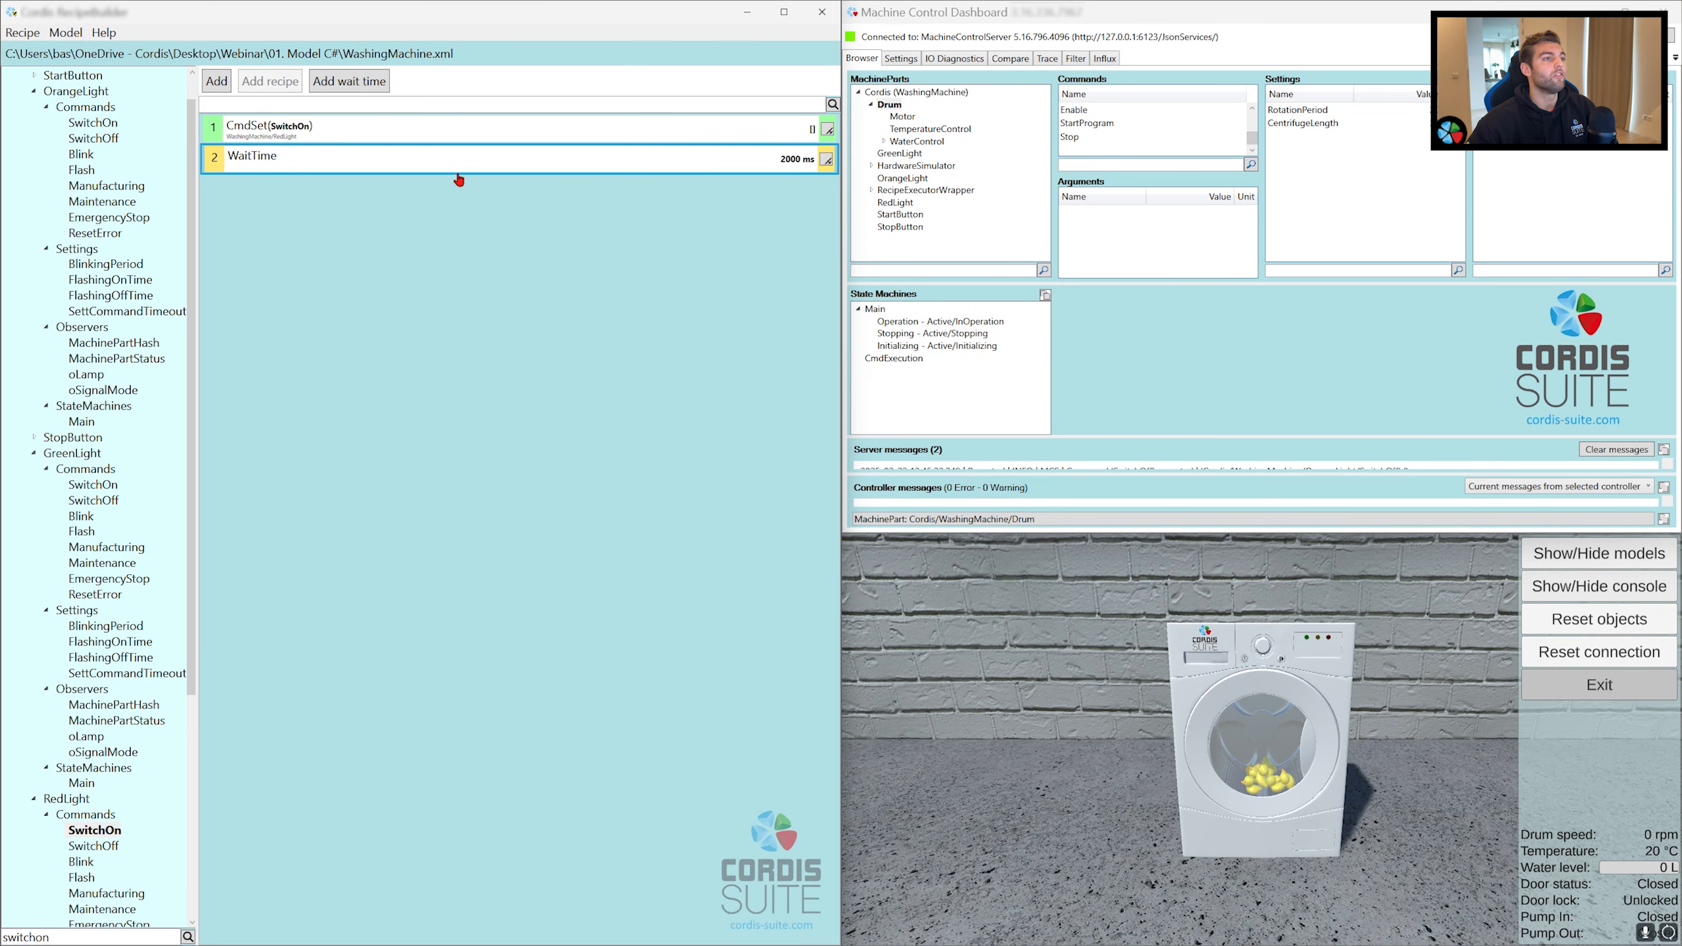
pyautogui.moveTo(103, 846); pyautogui.dragTo(384, 397)
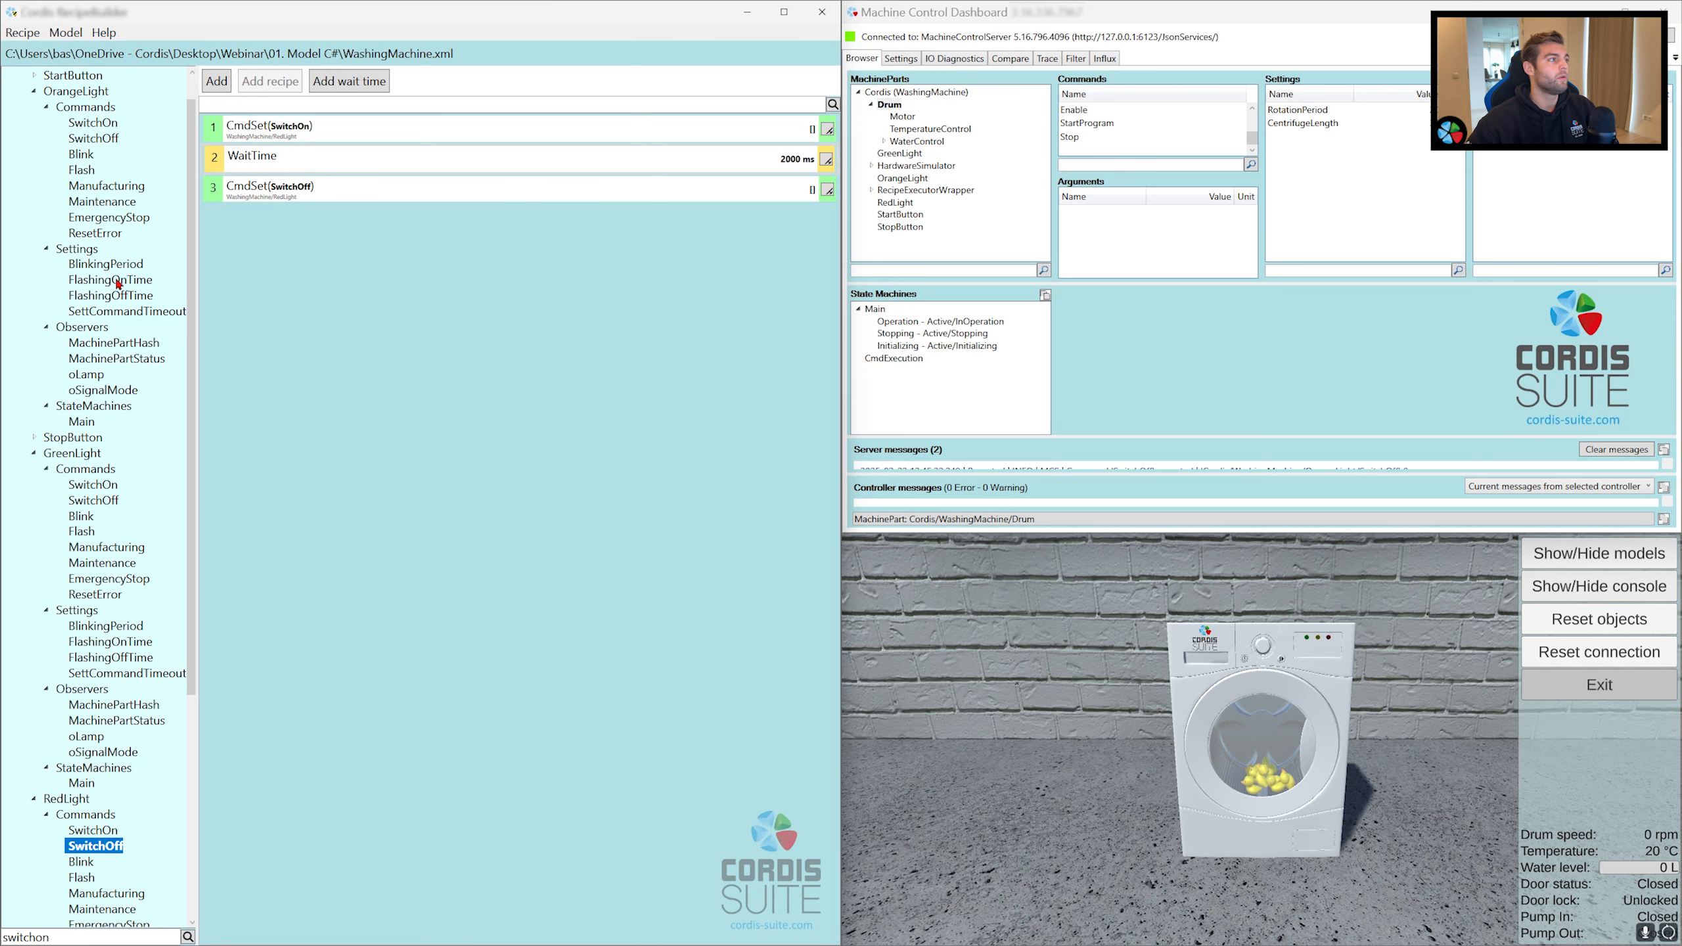
# Step: Append the OrangeLight sequence: its SwitchOn command, a copy of the 2000 ms wait step, and its SwitchOff command
pyautogui.moveTo(93, 123); pyautogui.dragTo(318, 271)
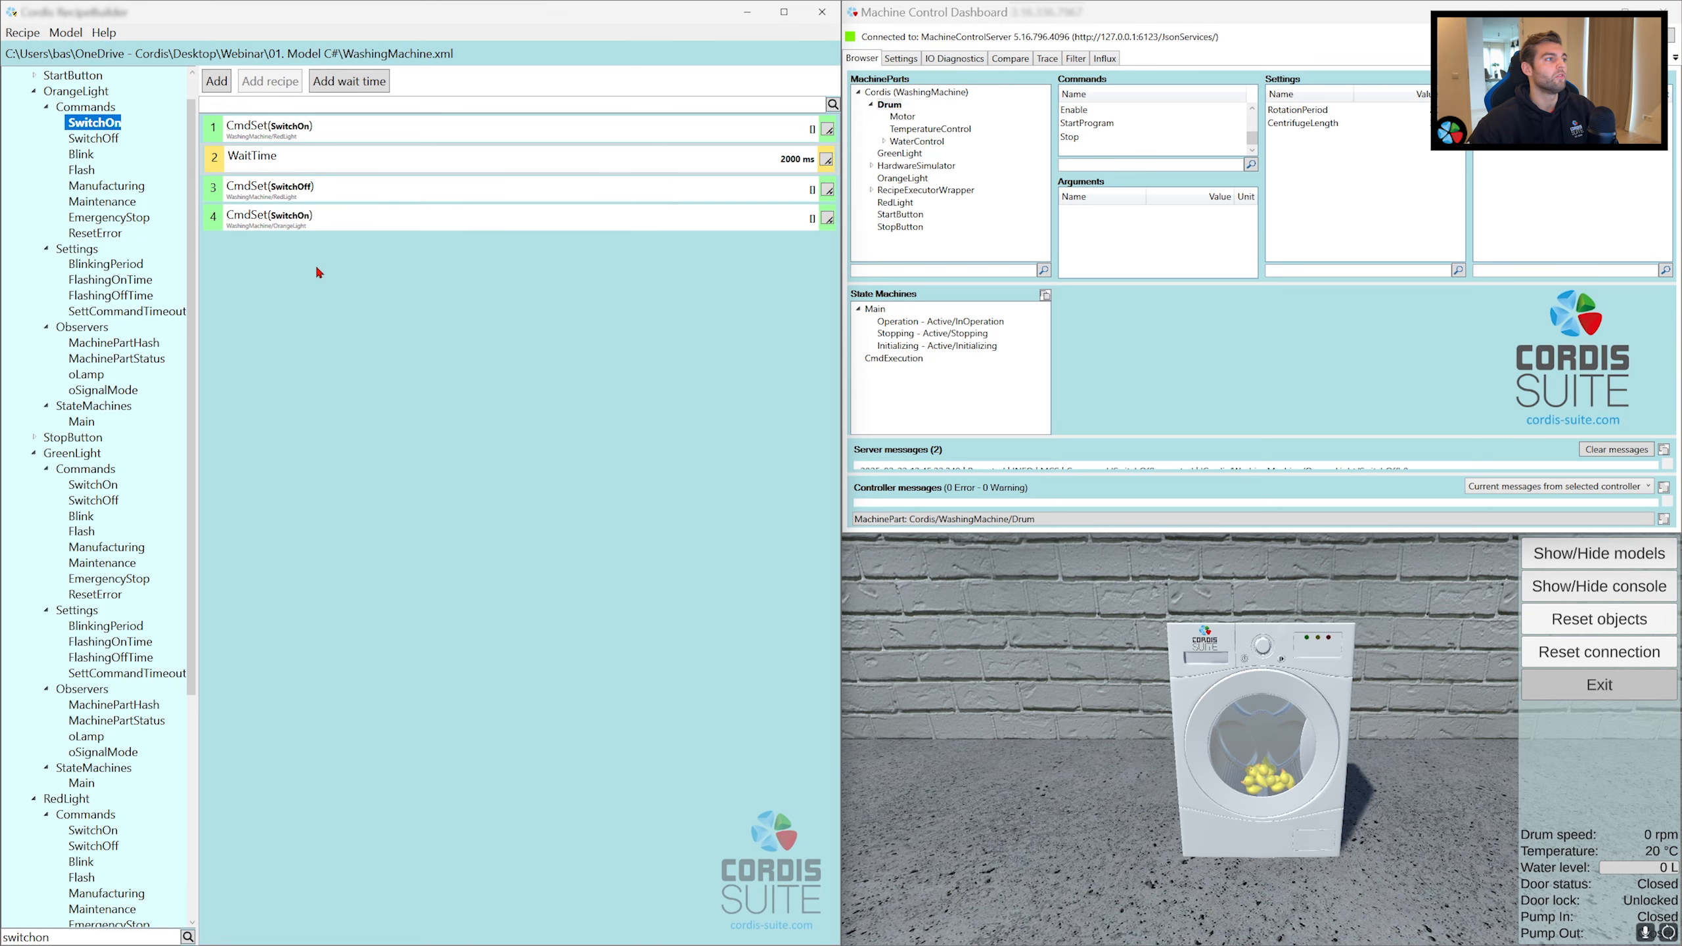
pyautogui.click(581, 163)
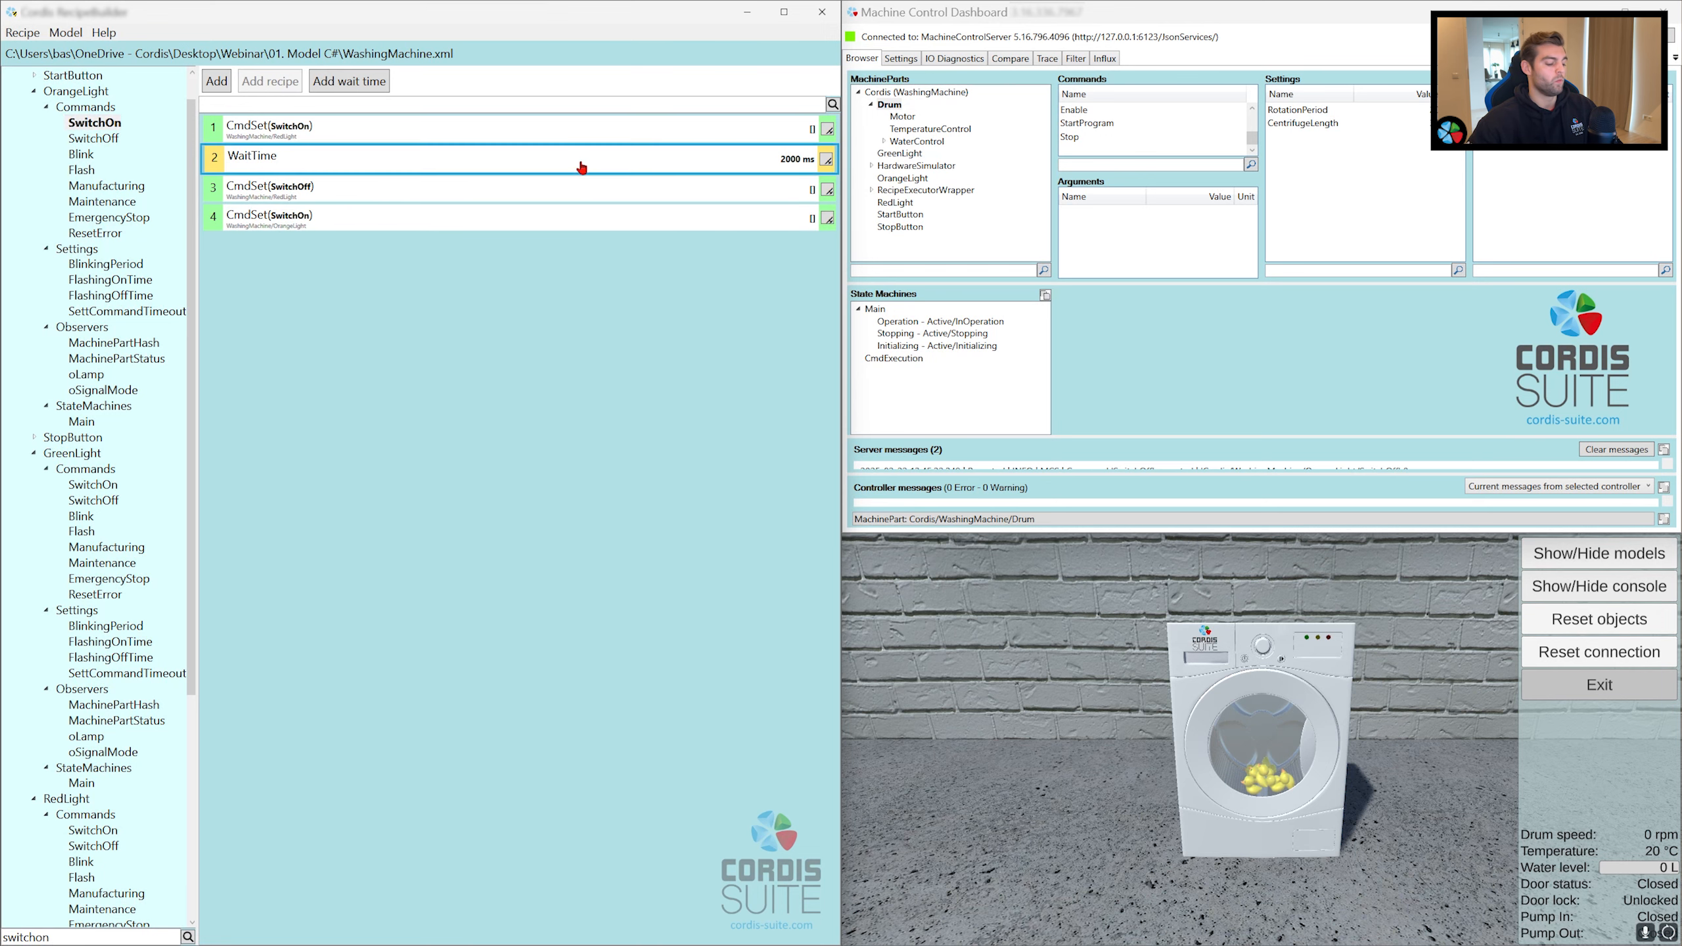
pyautogui.moveTo(576, 173); pyautogui.dragTo(434, 370)
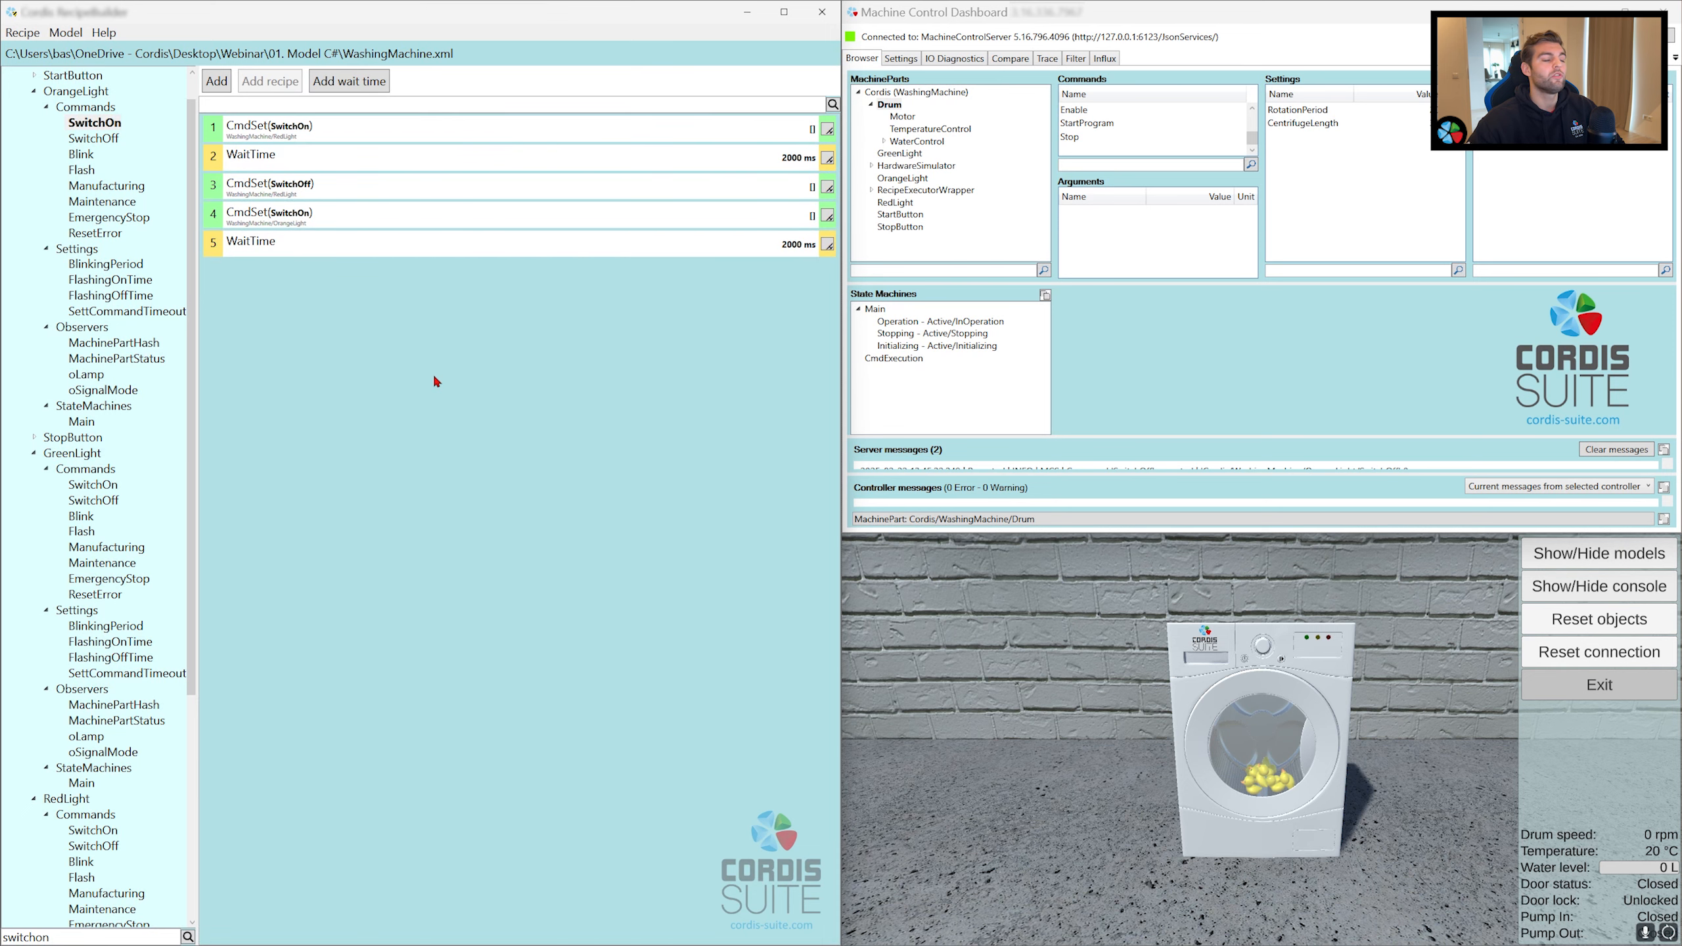
pyautogui.click(304, 217)
pyautogui.moveTo(107, 138); pyautogui.dragTo(318, 282)
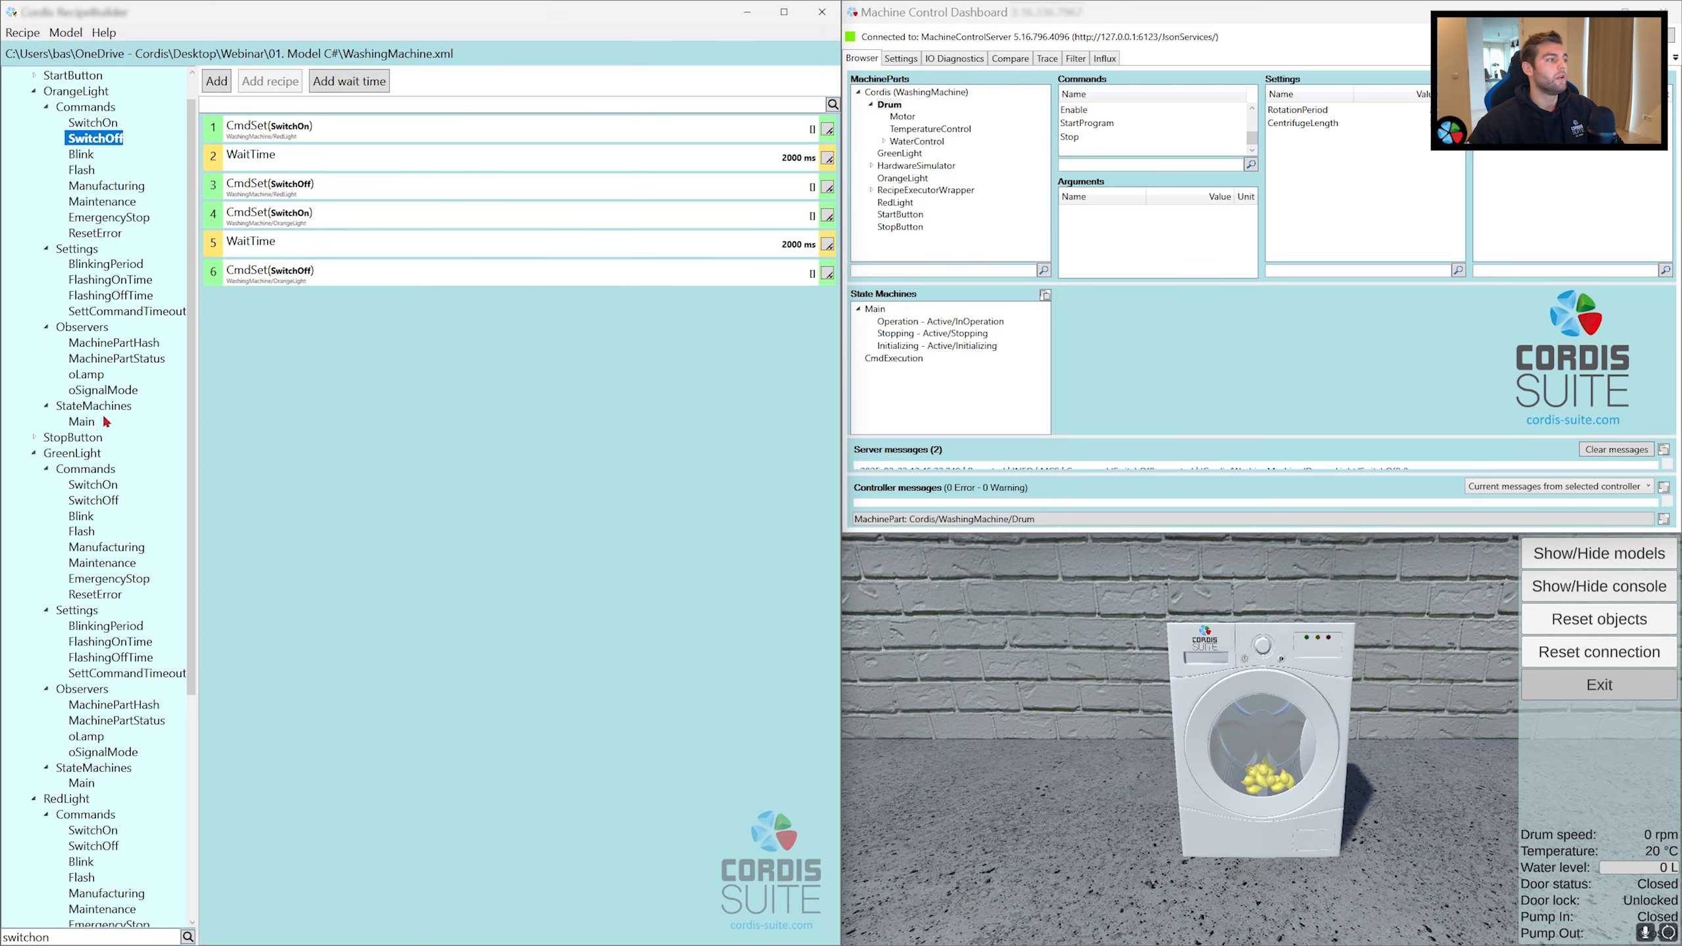
# Step: Append GreenLight's SwitchOn command, followed by copies of the 2000 ms wait step and the OrangeLight SwitchOff step
pyautogui.moveTo(91, 491); pyautogui.dragTo(368, 403)
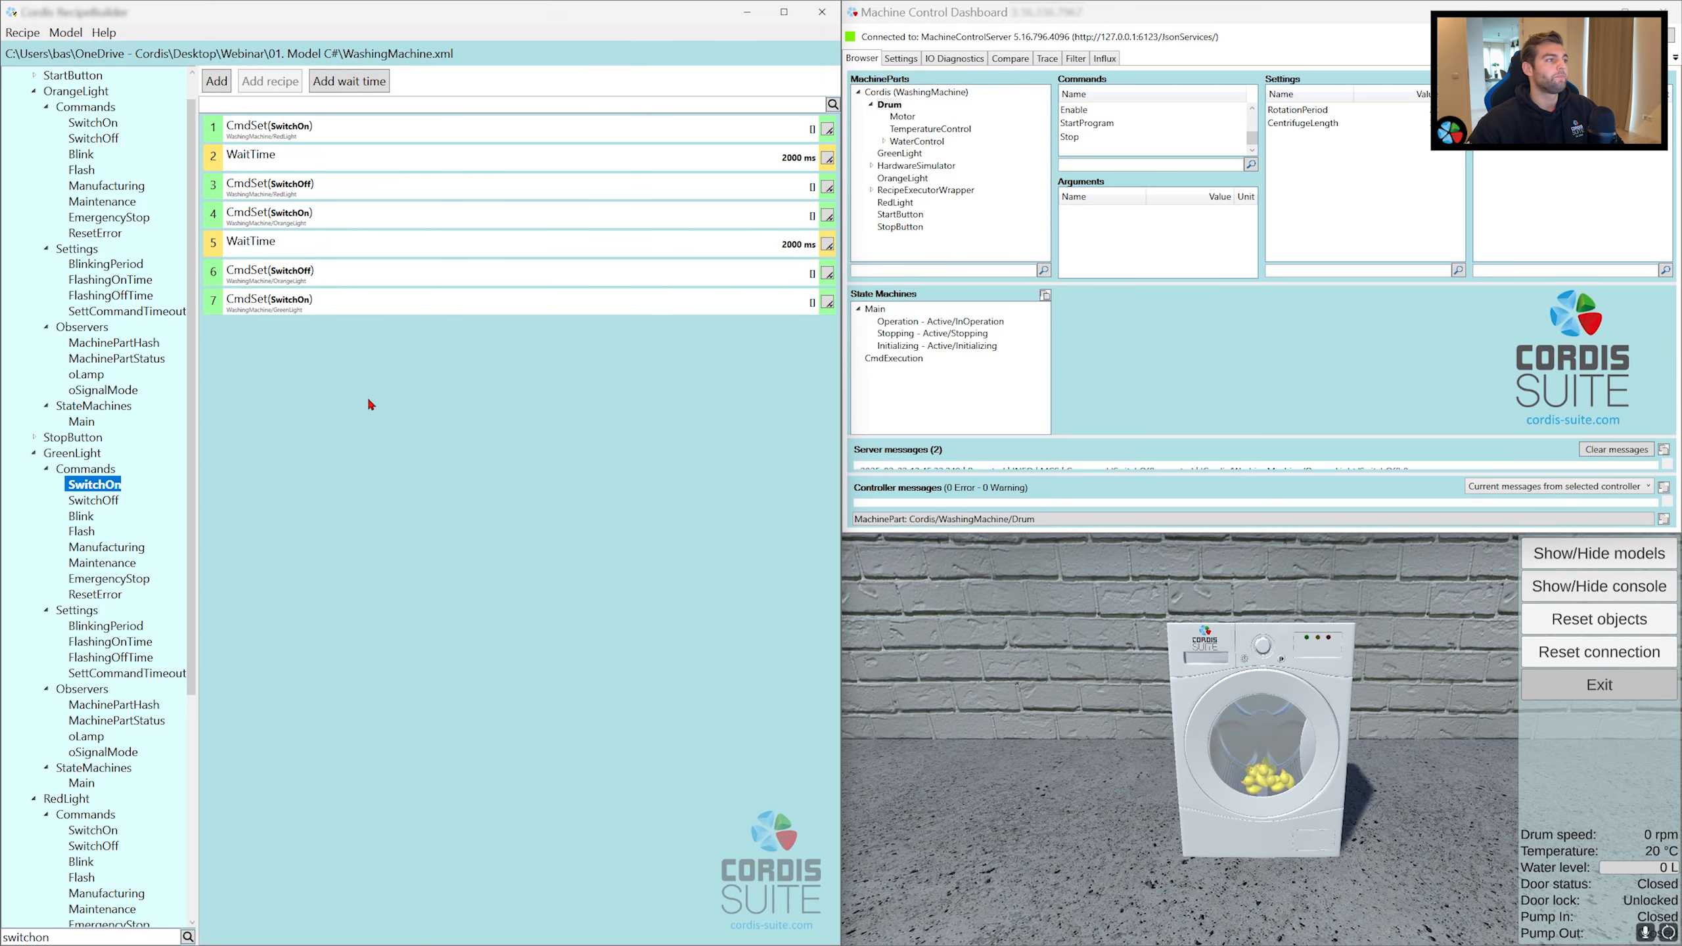
pyautogui.click(444, 252)
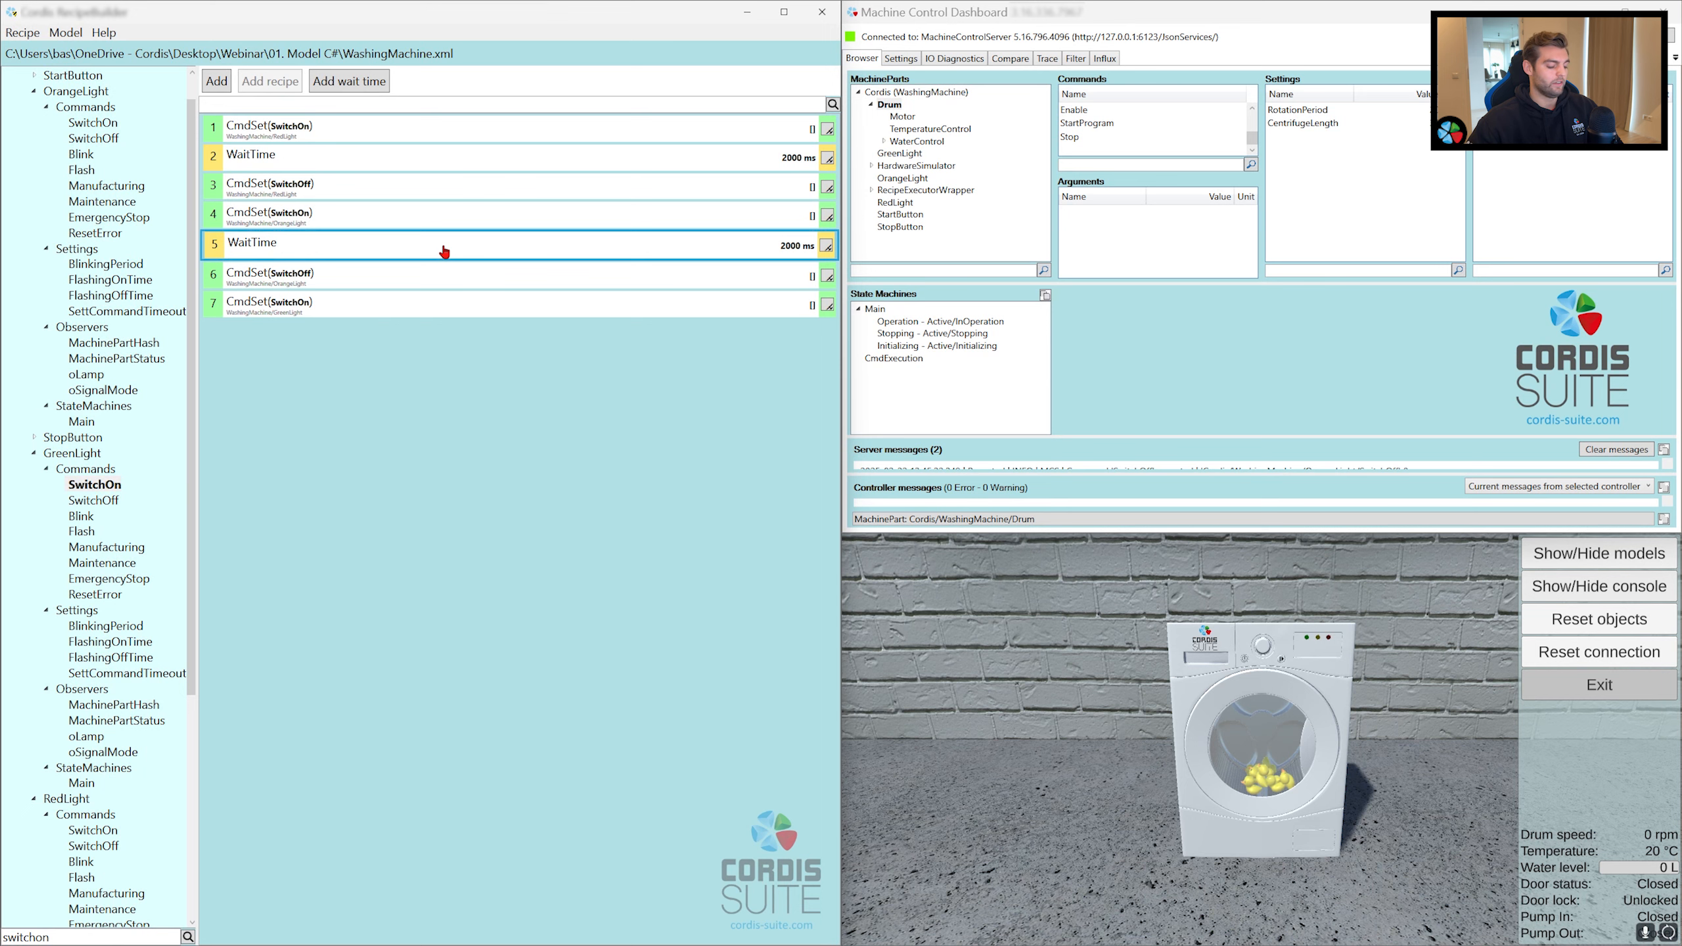
pyautogui.moveTo(443, 252); pyautogui.dragTo(334, 458)
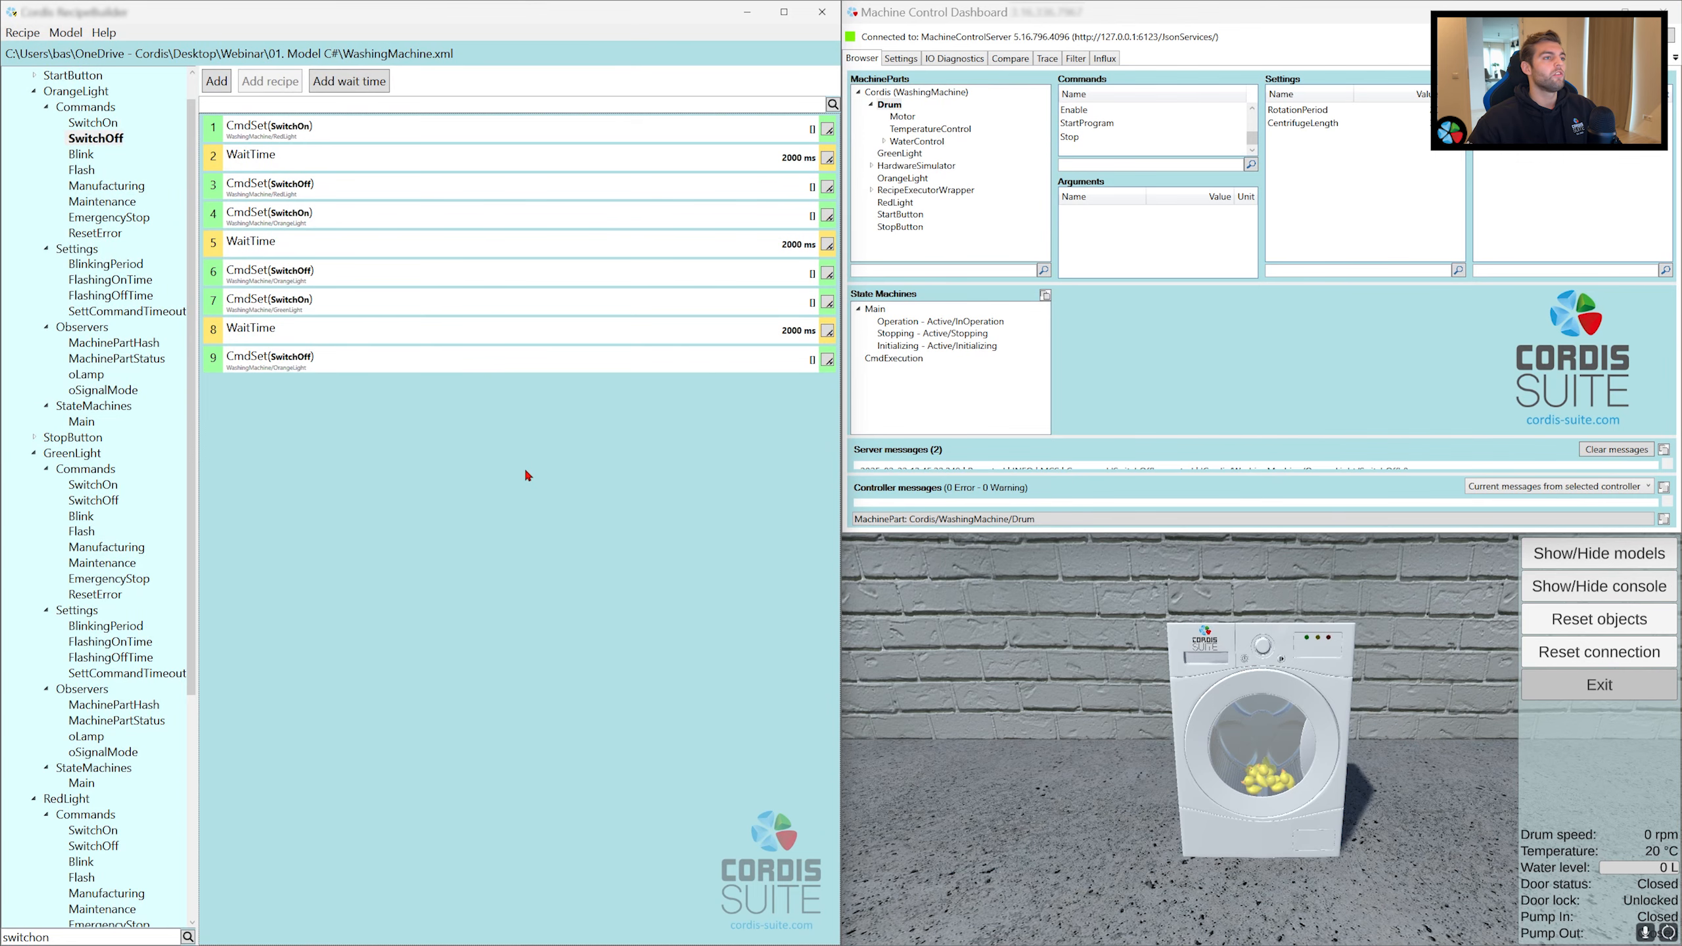
# Step: Save the recipe as LightStartingSequence in the 06. Recipes and Filters folder, replacing the existing file
pyautogui.hotkey('ctrl', 's')
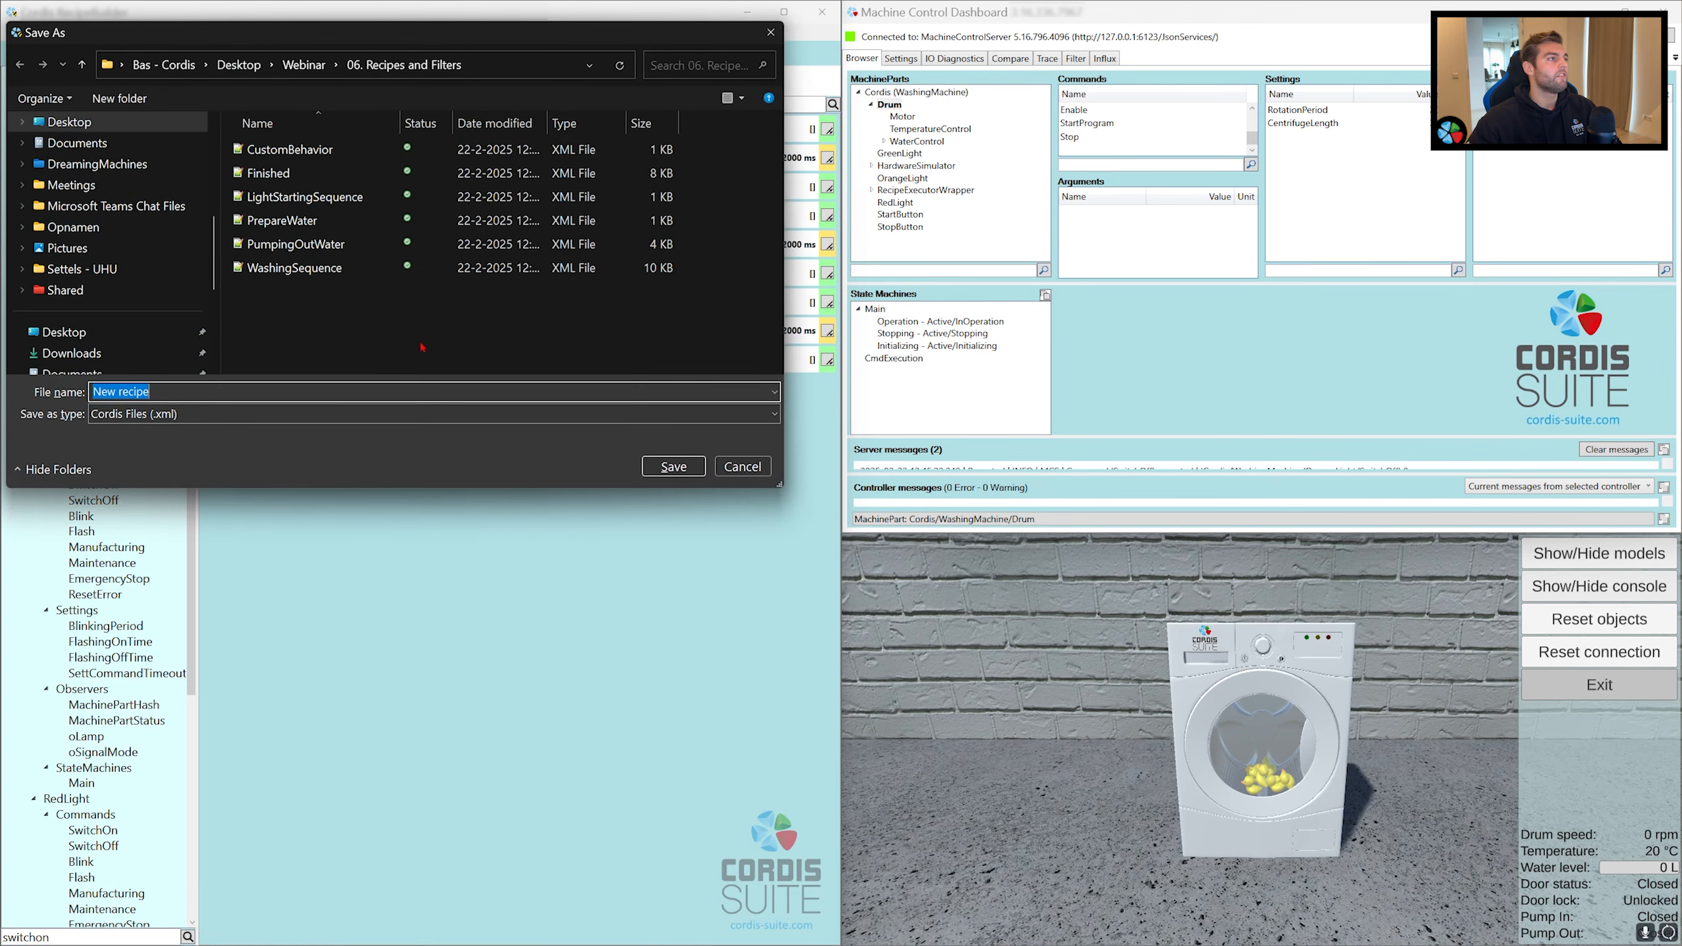
pyautogui.click(361, 204)
pyautogui.click(652, 467)
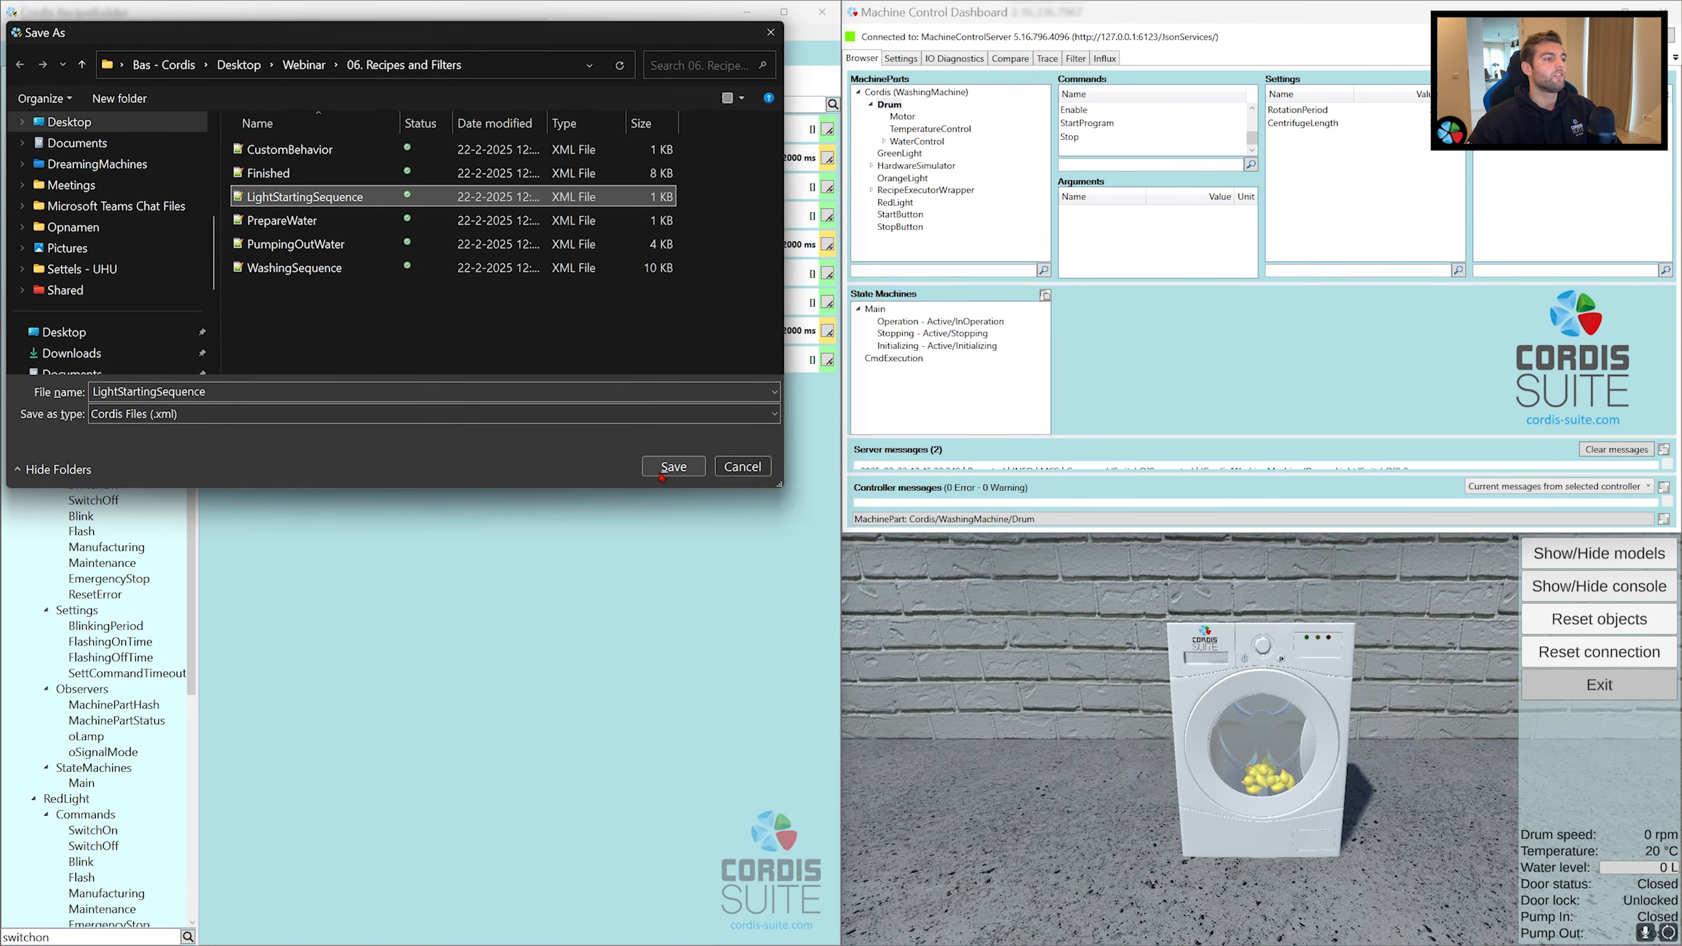
pyautogui.click(856, 556)
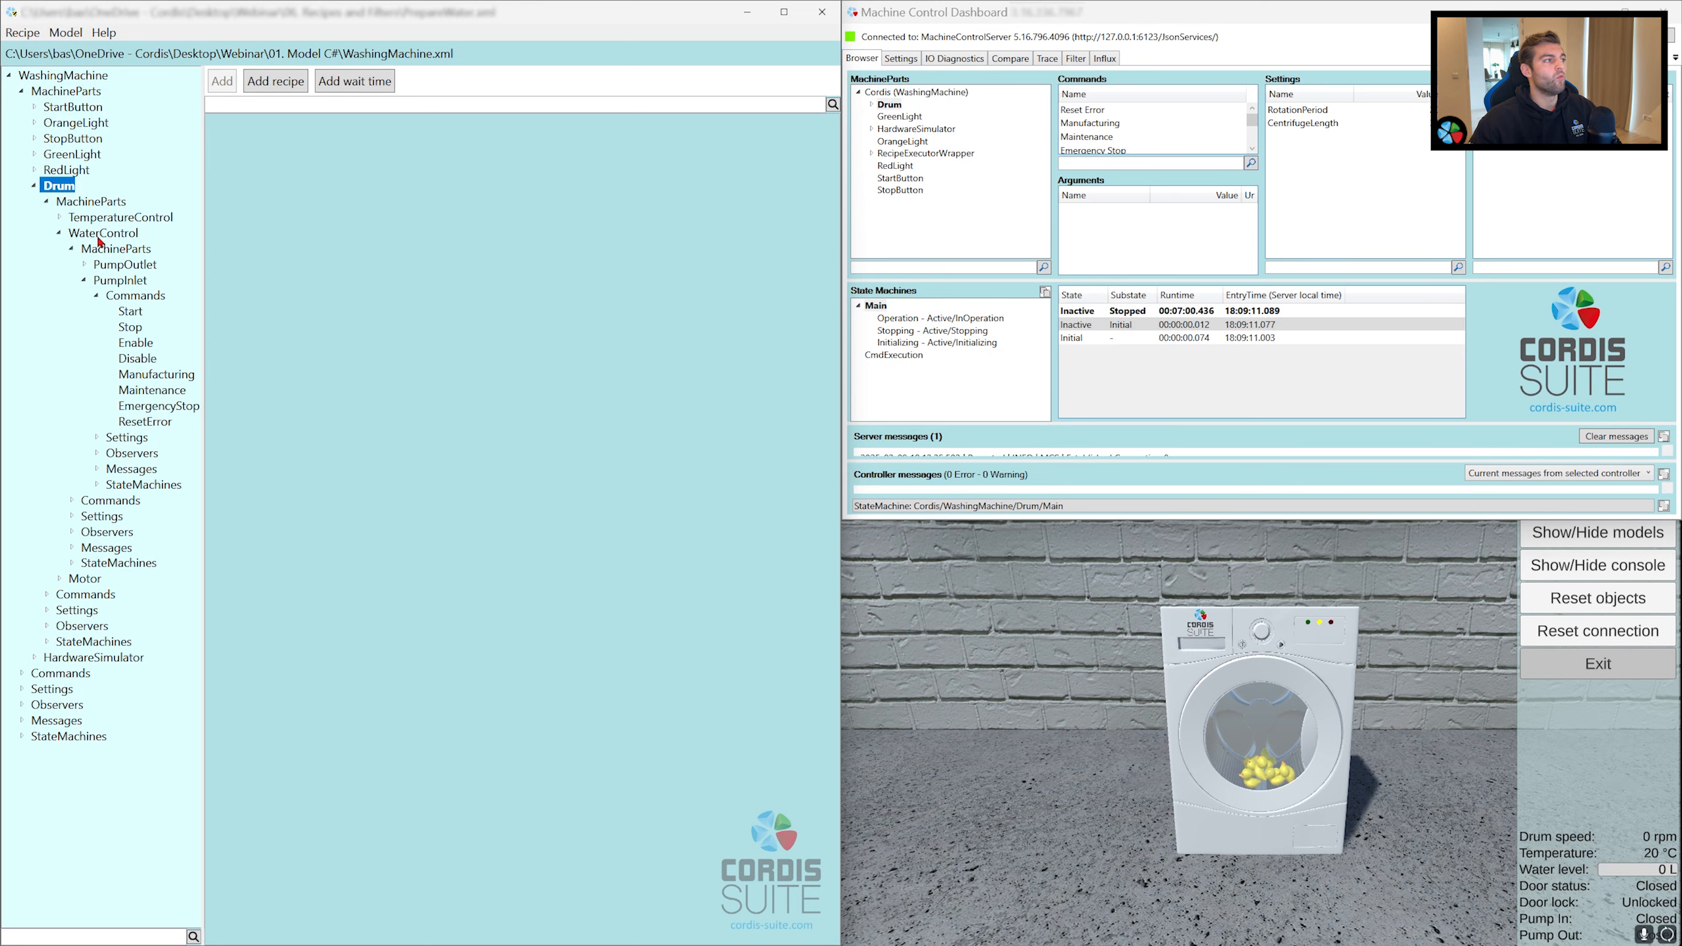
# Step: Add the Enable and Start commands of the drum's PumpInlet as the first two steps of the PrepareWater recipe
pyautogui.click(121, 284)
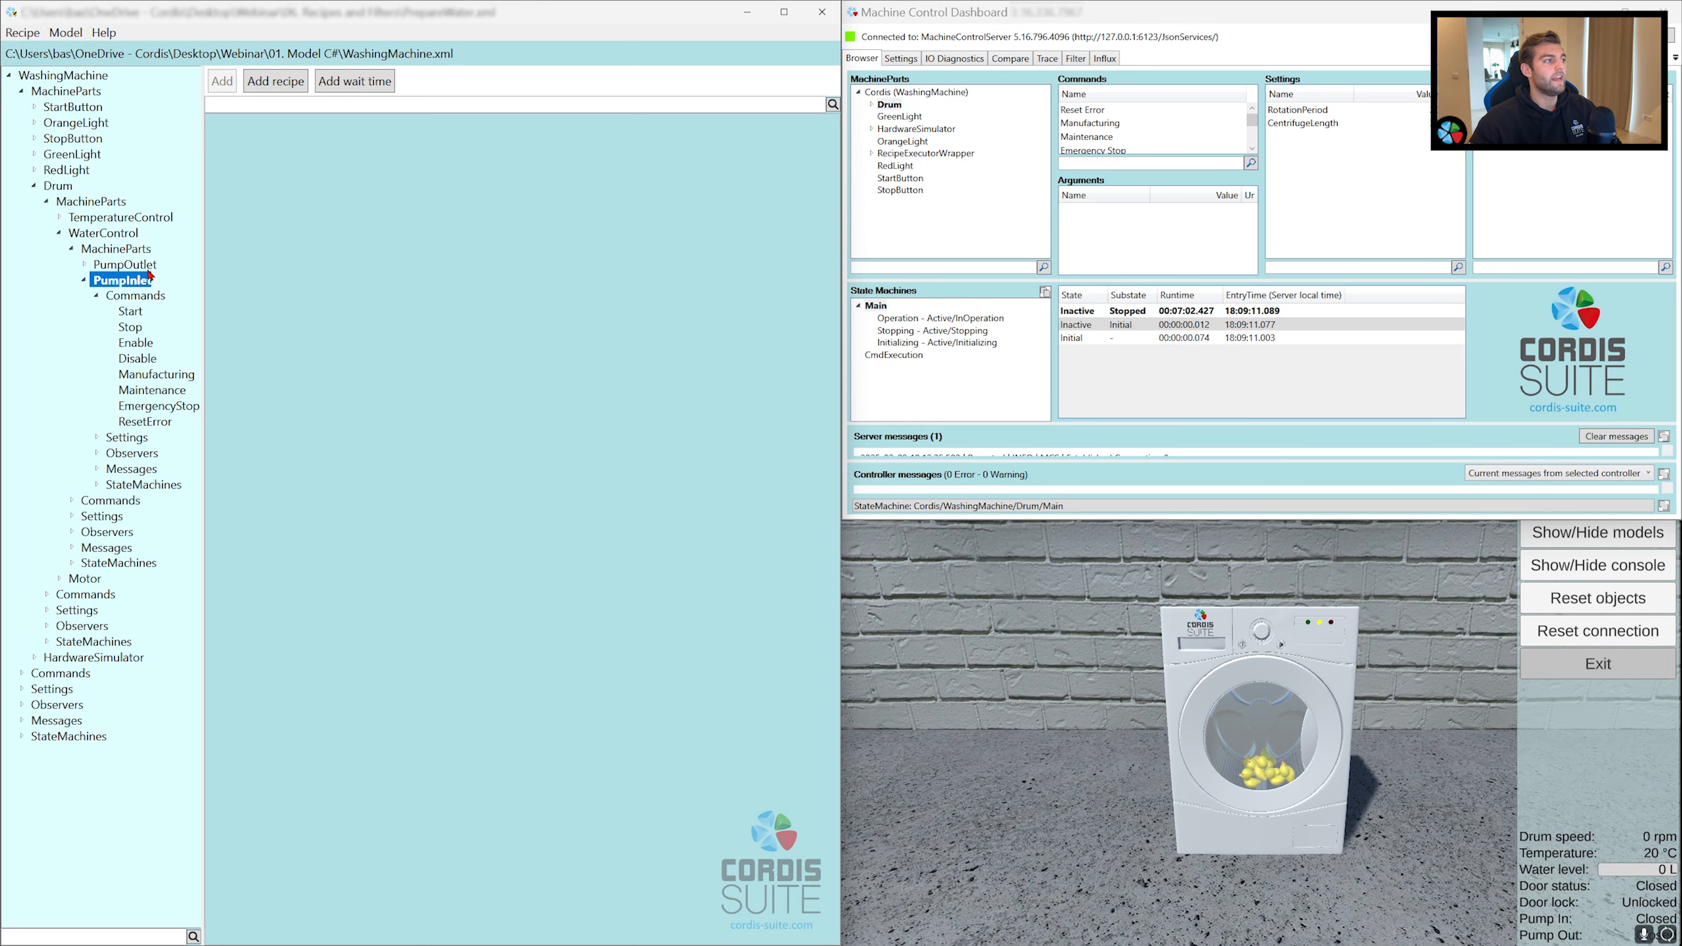
pyautogui.click(128, 346)
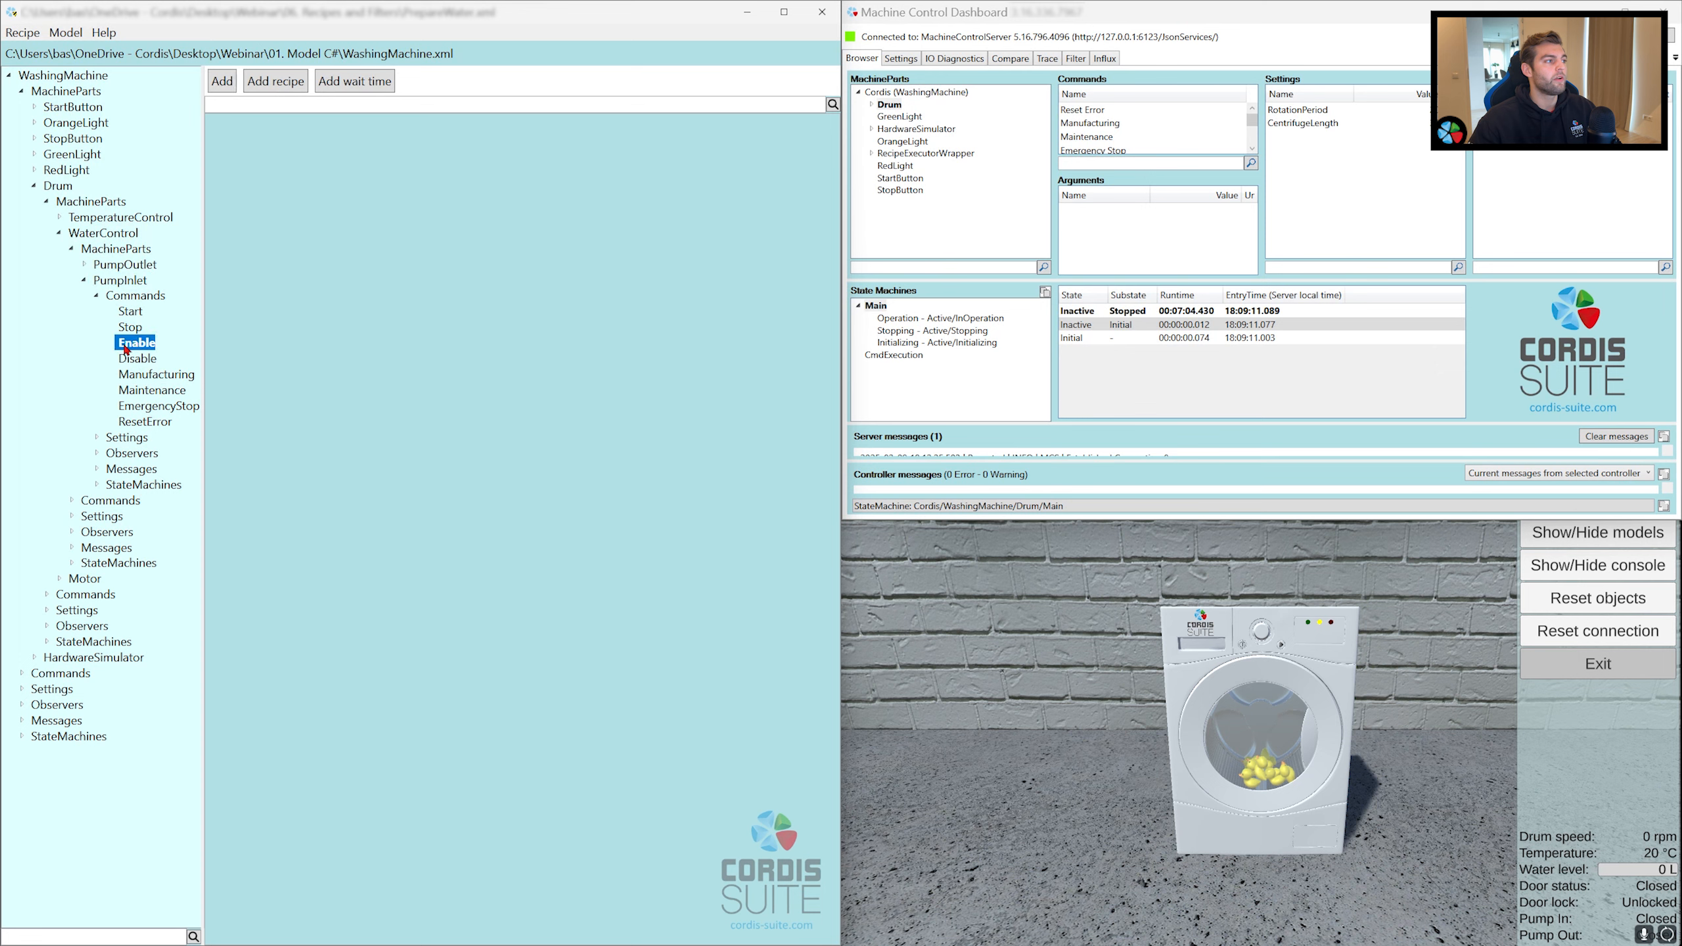
pyautogui.moveTo(125, 348); pyautogui.dragTo(303, 201)
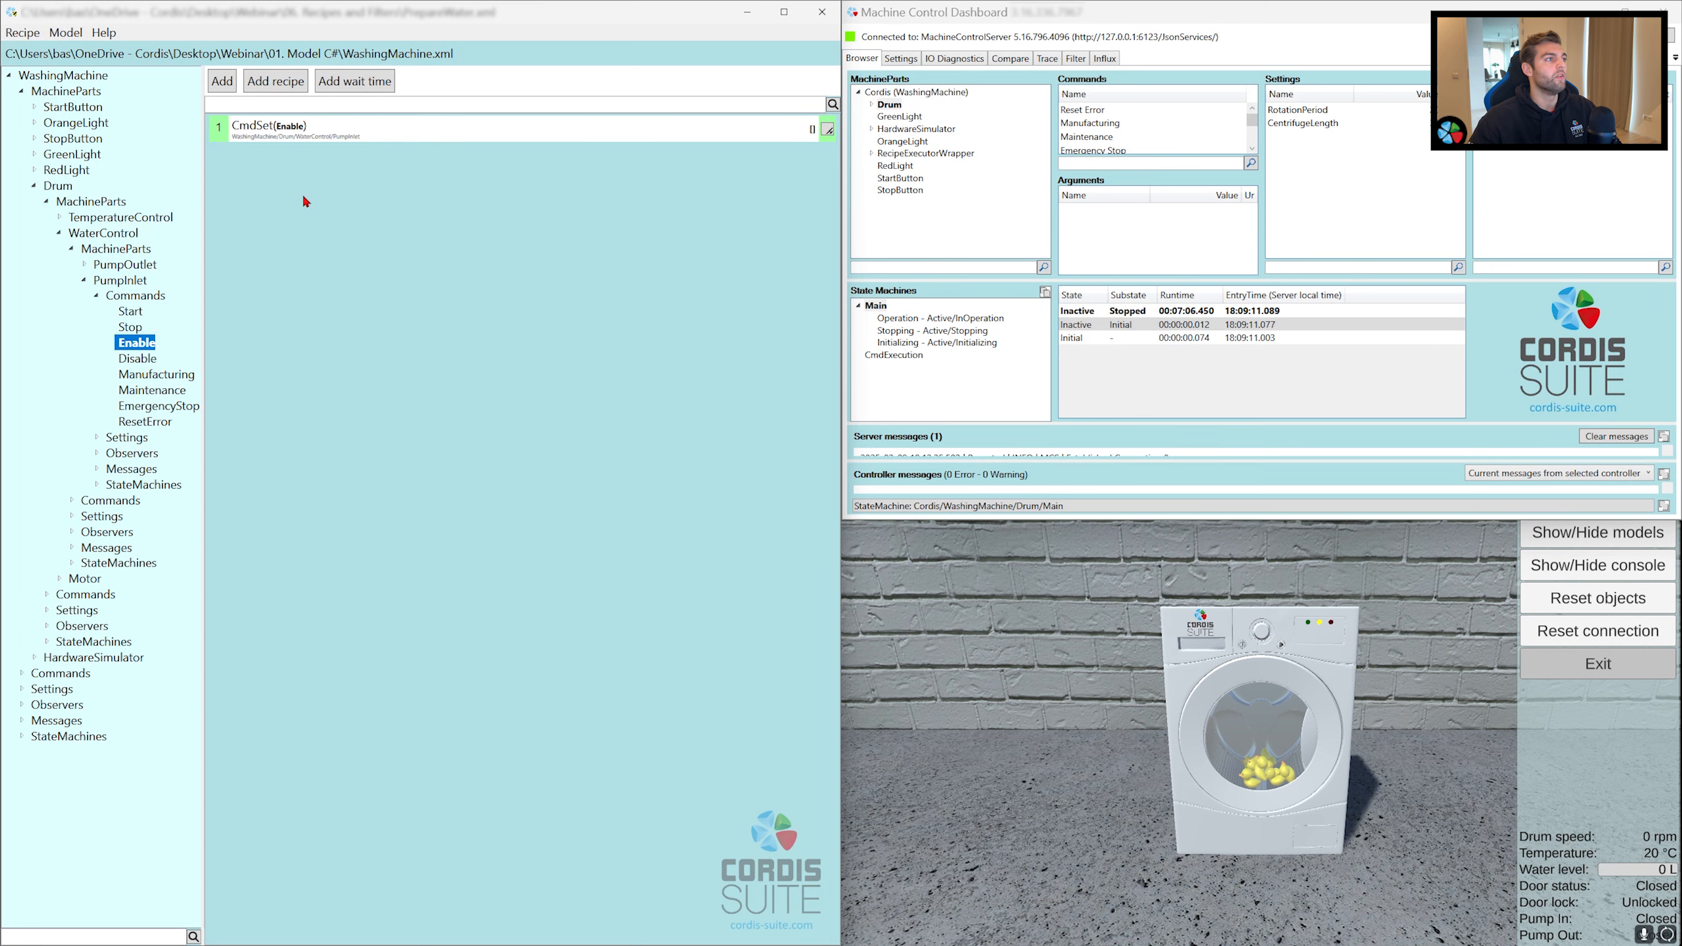
pyautogui.click(131, 313)
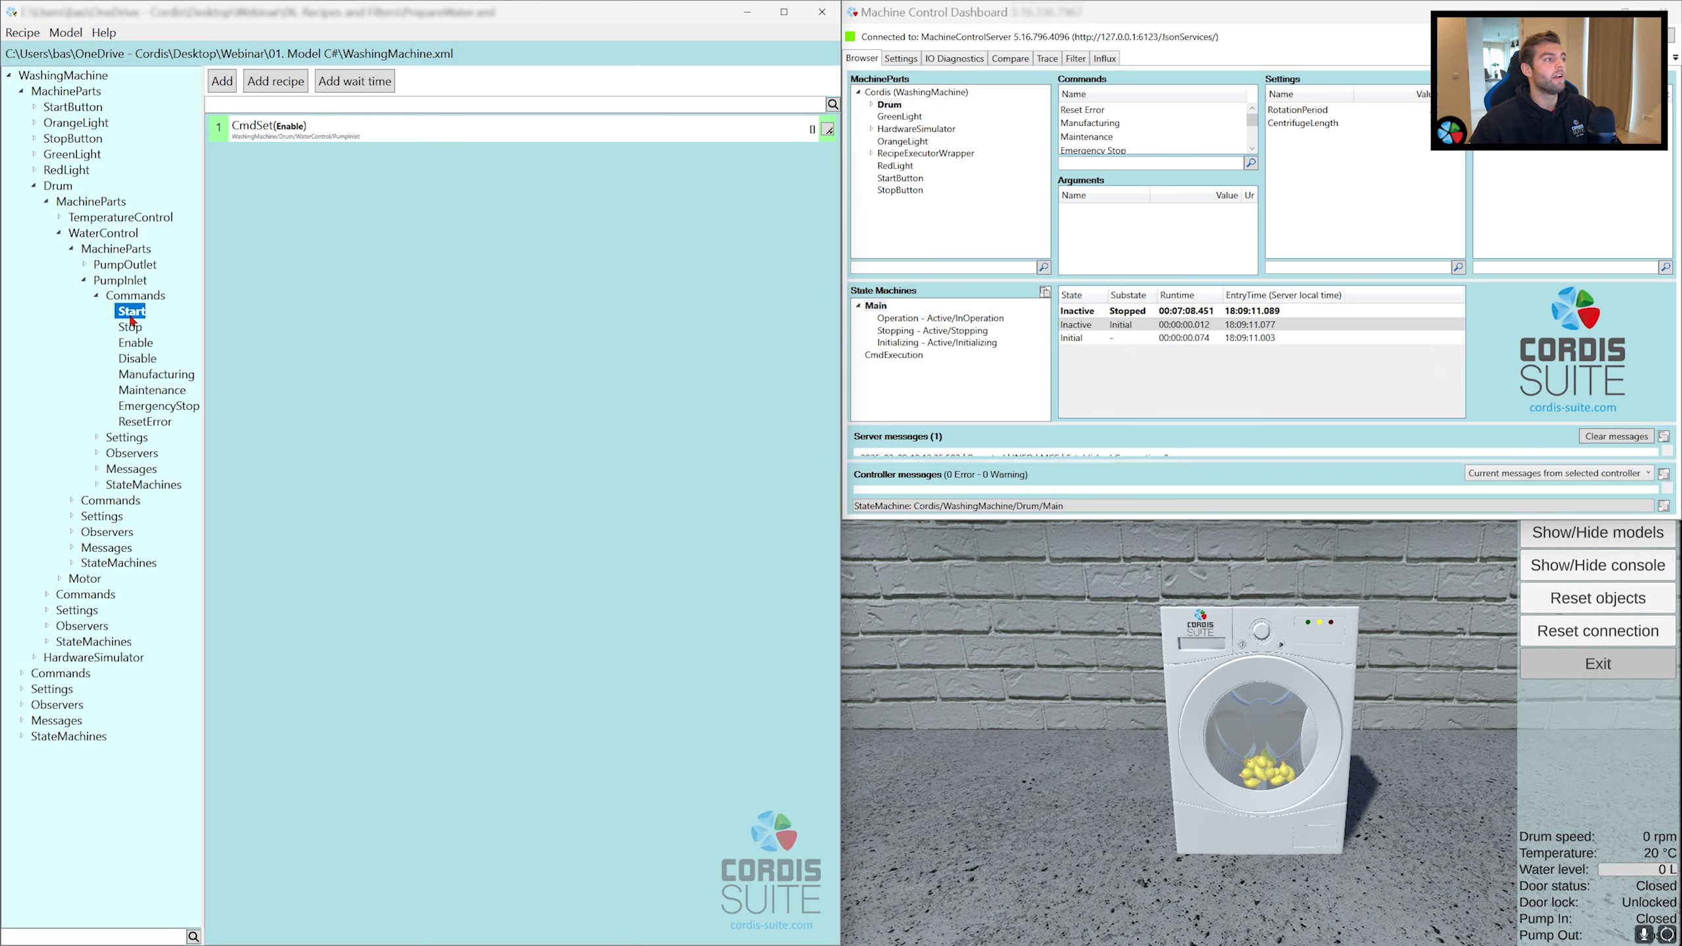
pyautogui.moveTo(131, 320); pyautogui.dragTo(318, 208)
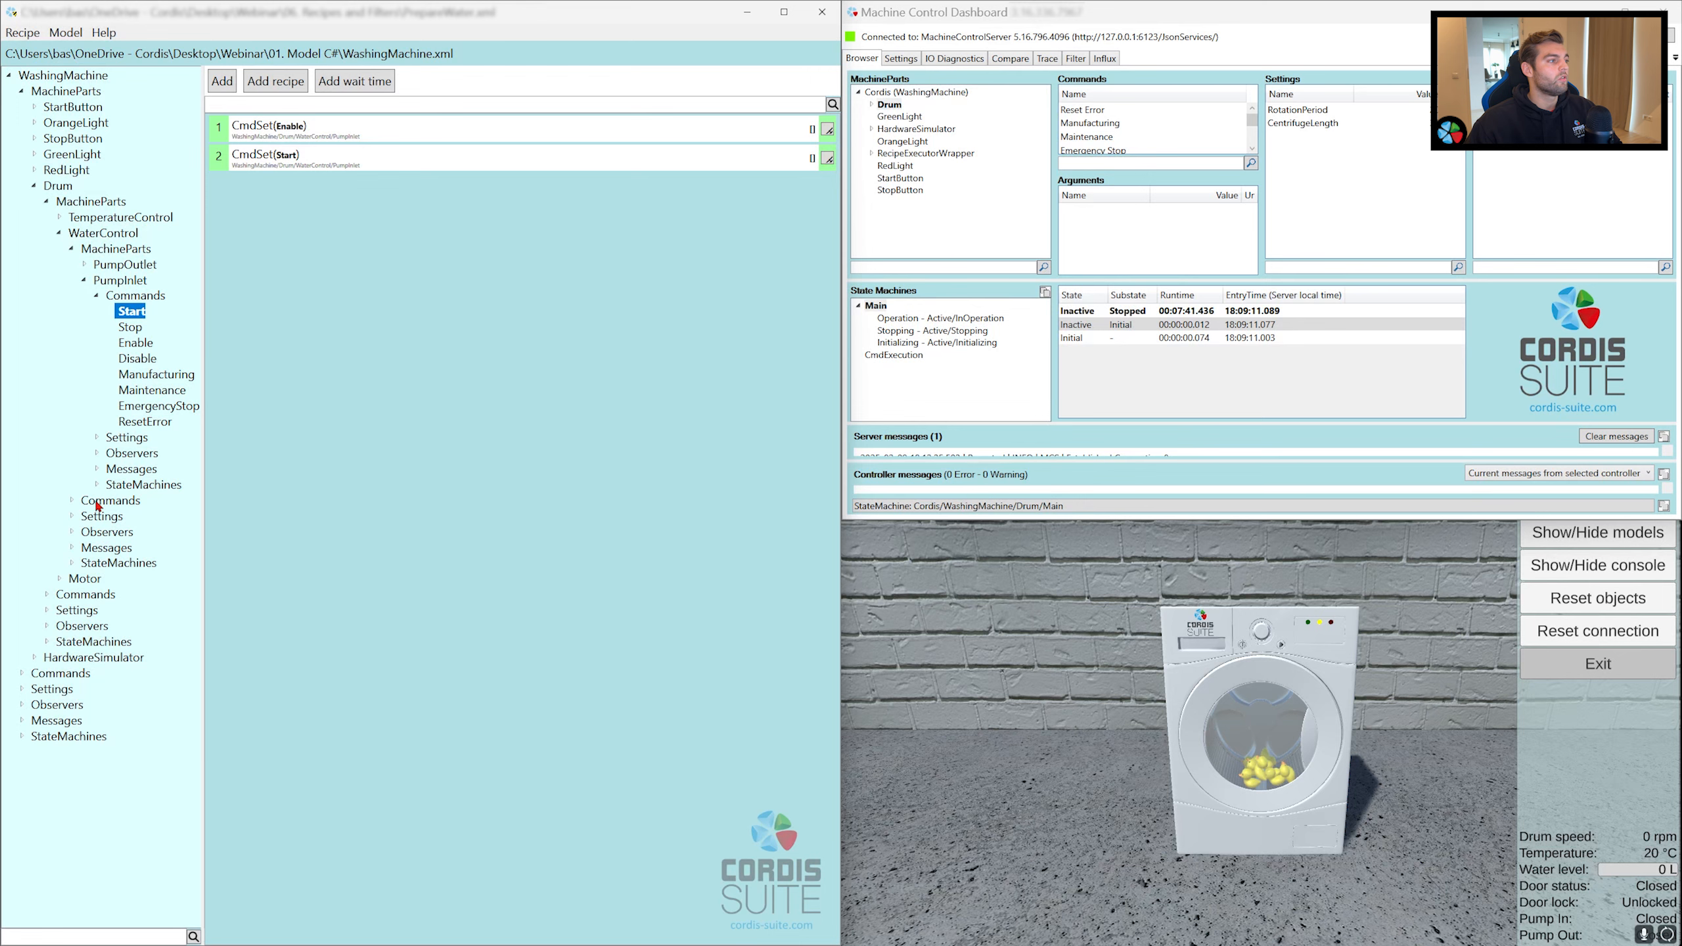
# Step: Add a wait step on WaterControl's iActualWaterLevel observer that continues when the value is ≥ 30
pyautogui.click(89, 532)
pyautogui.click(71, 532)
pyautogui.click(174, 595)
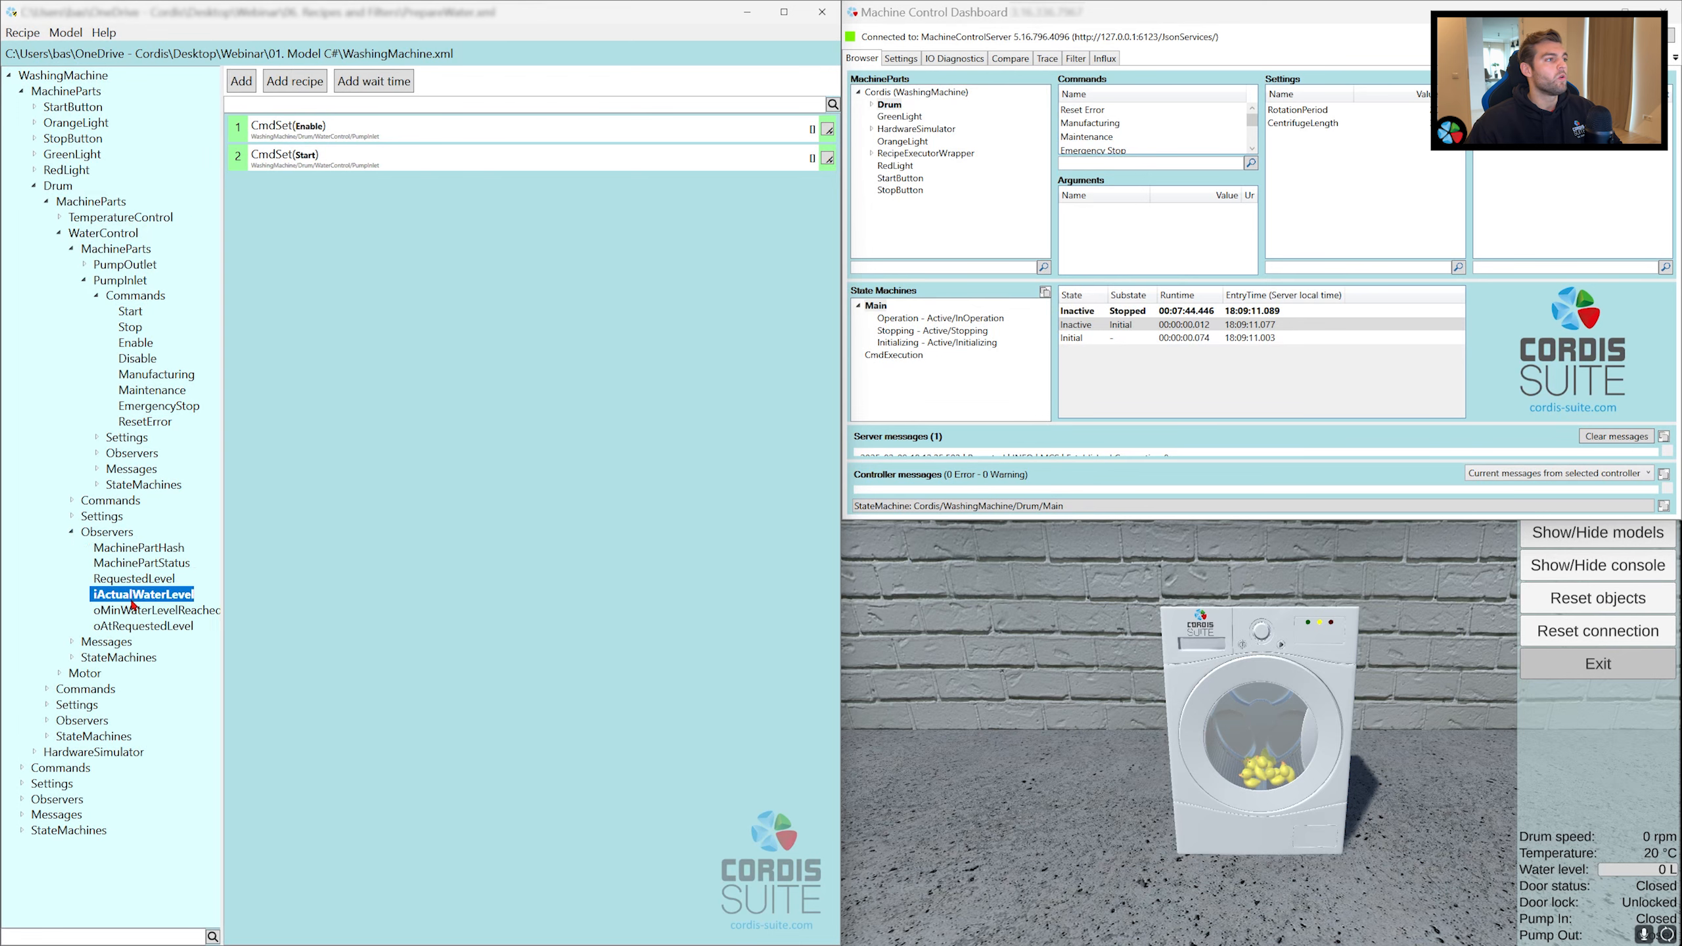
pyautogui.moveTo(141, 600); pyautogui.dragTo(335, 218)
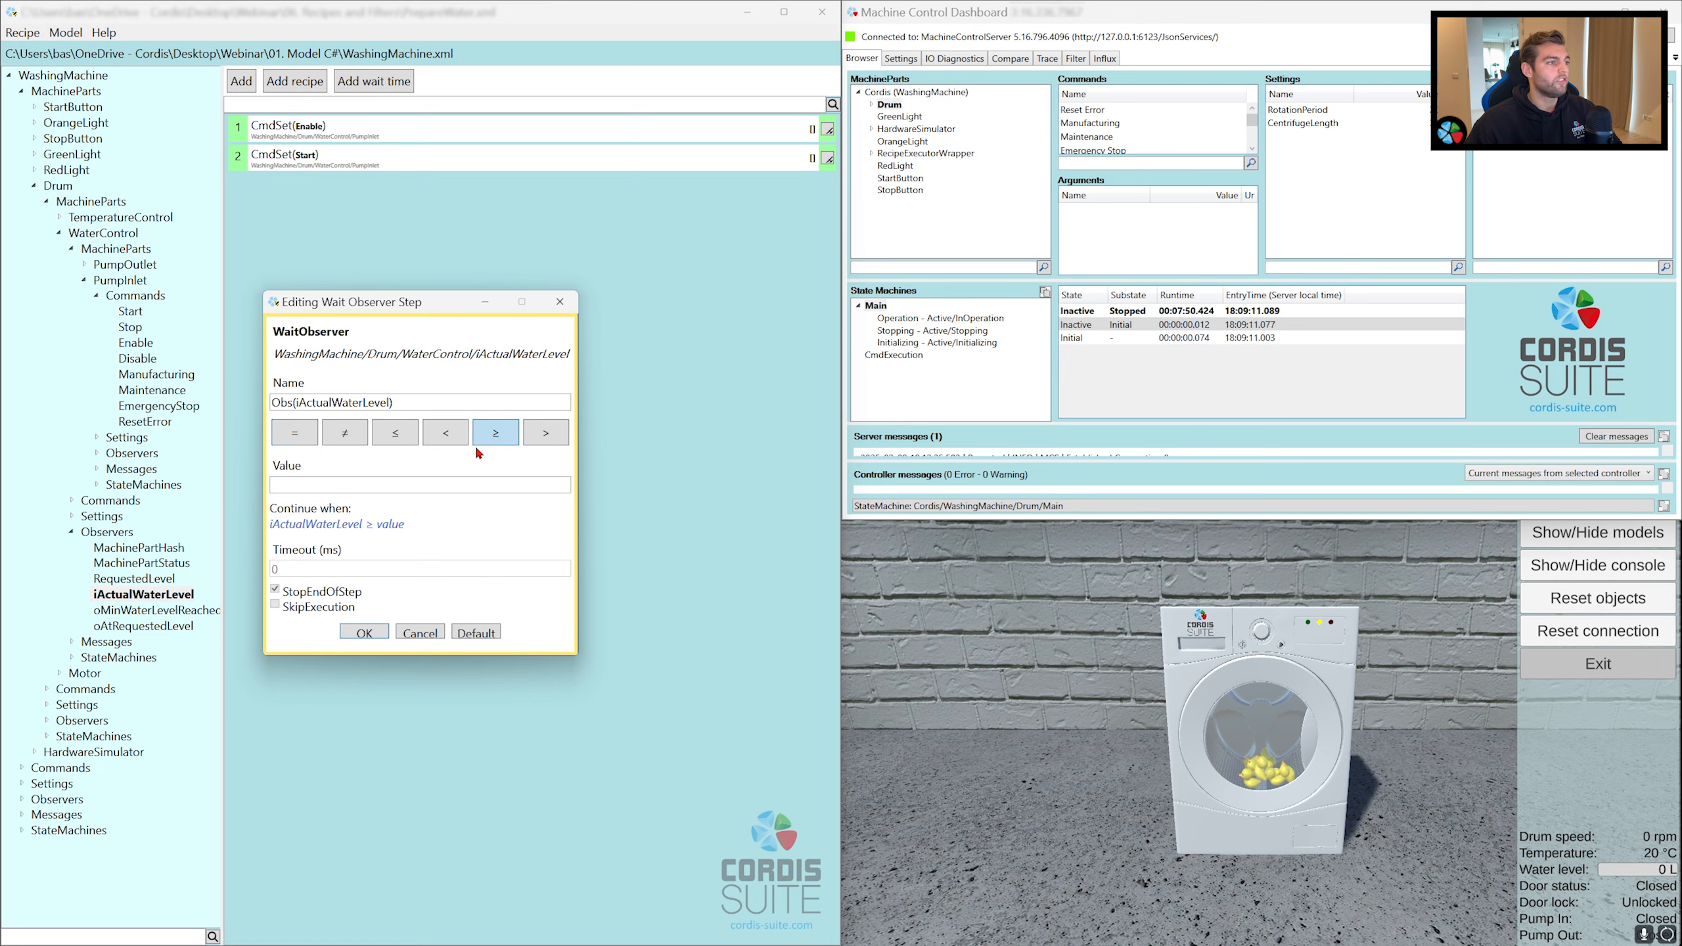
pyautogui.write('30')
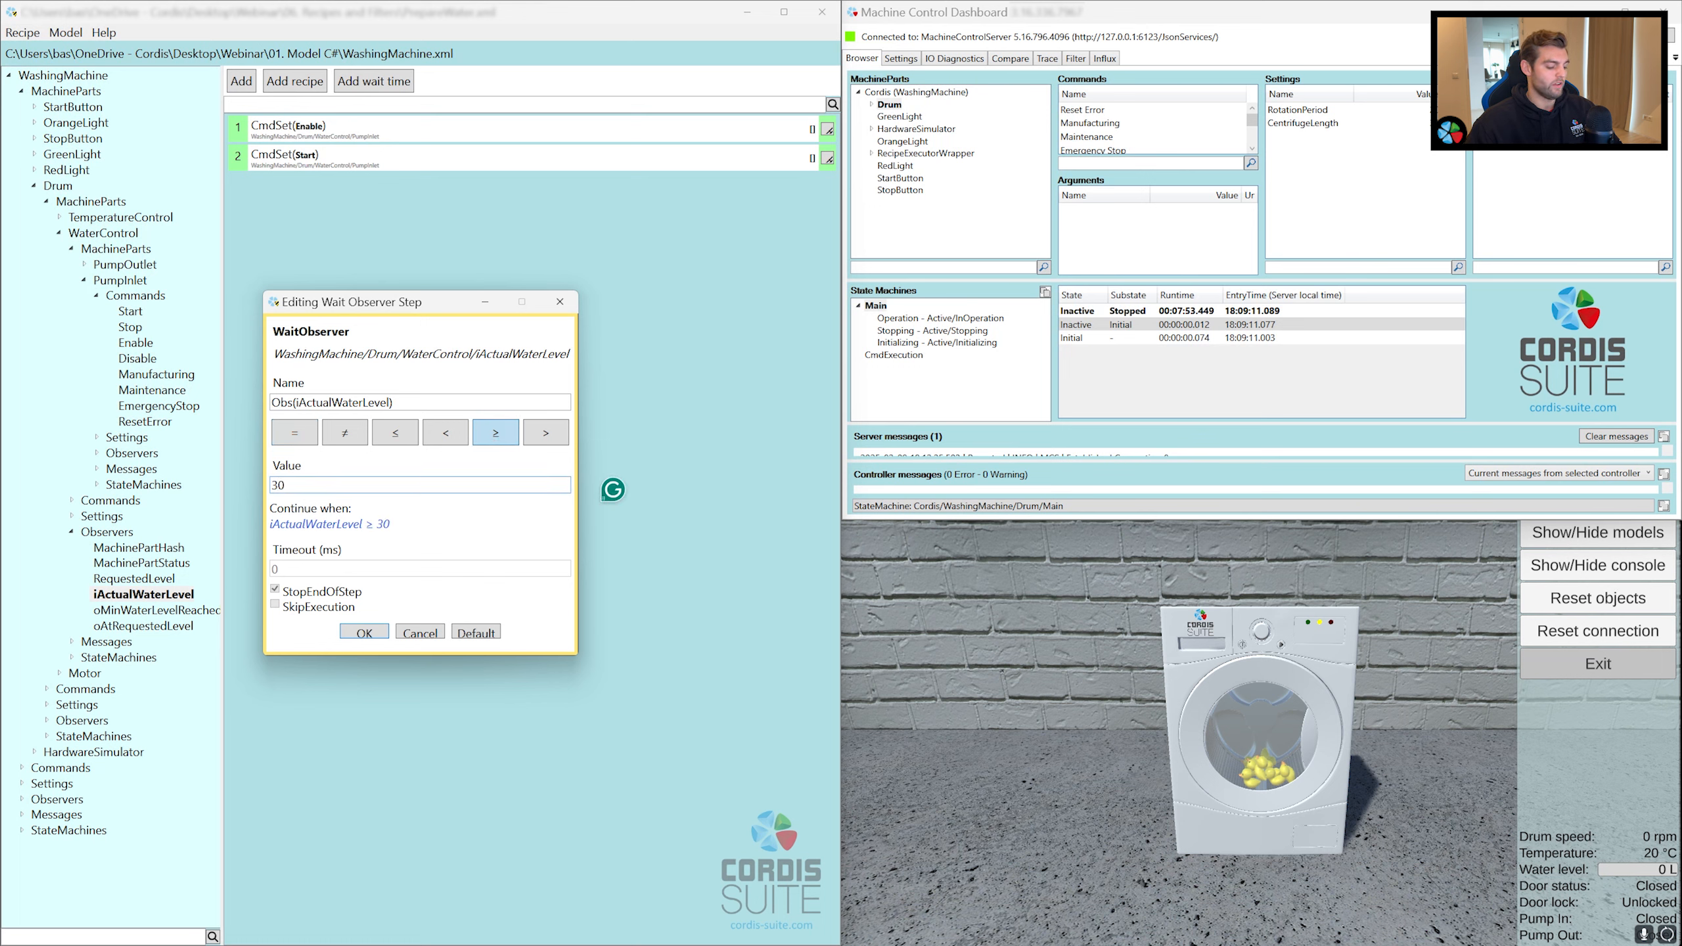
pyautogui.press('Return')
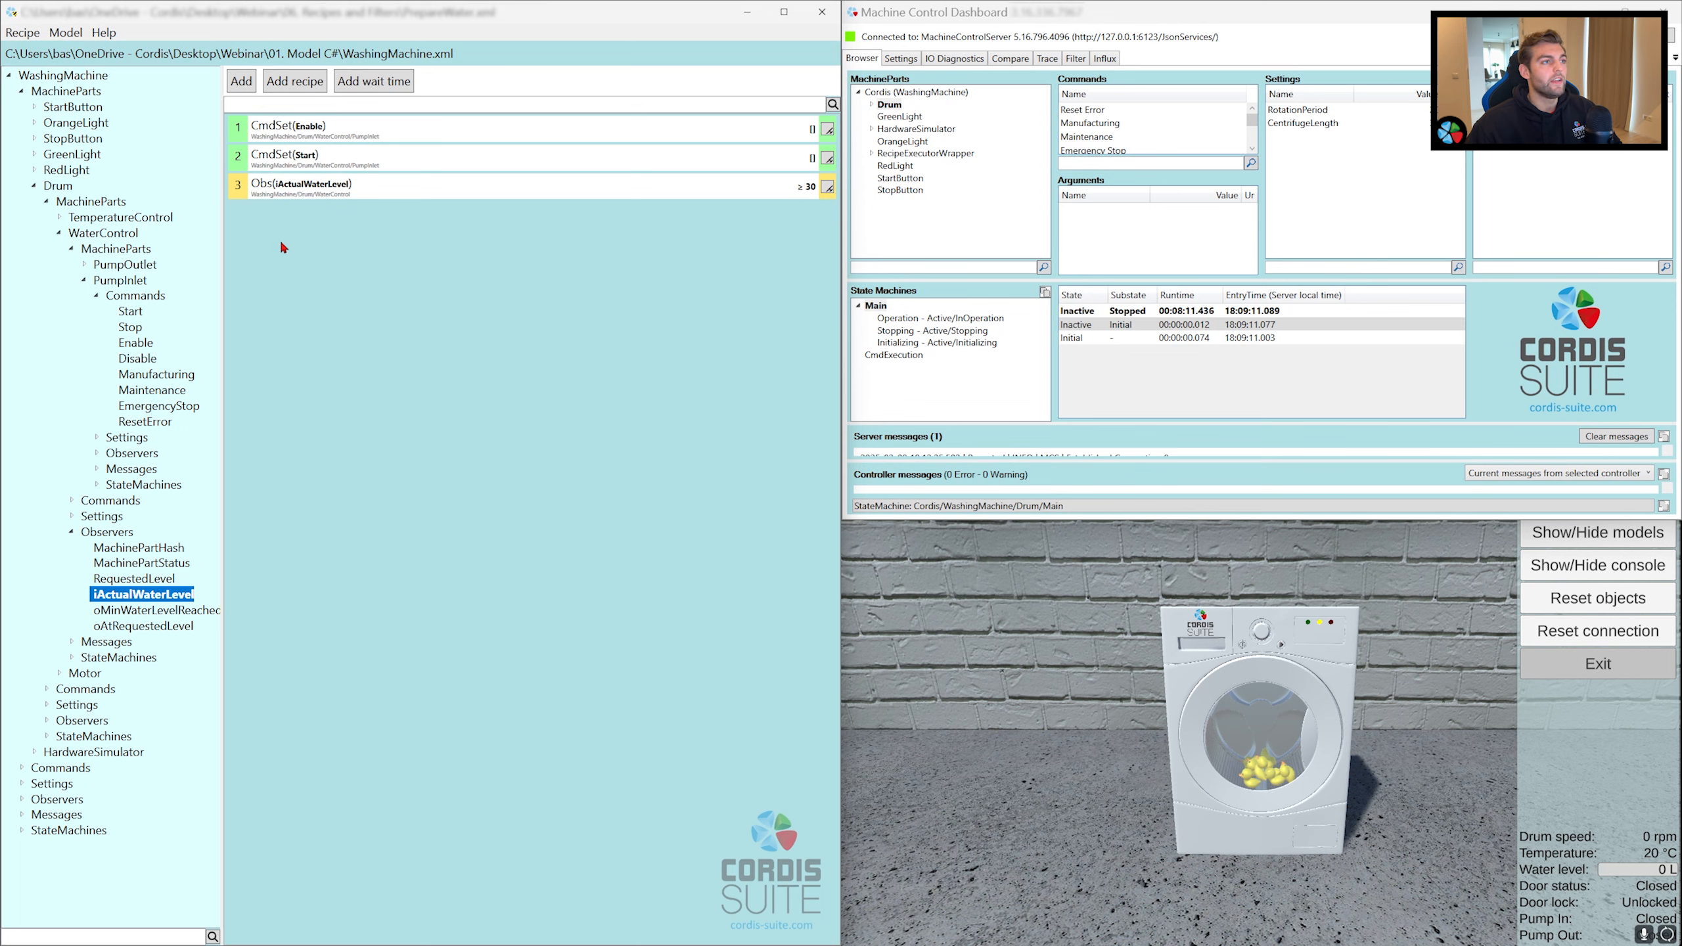
# Step: Append PumpInlet's Stop command, followed by TemperatureControl's Enable command
pyautogui.click(126, 329)
pyautogui.moveTo(123, 335); pyautogui.dragTo(294, 272)
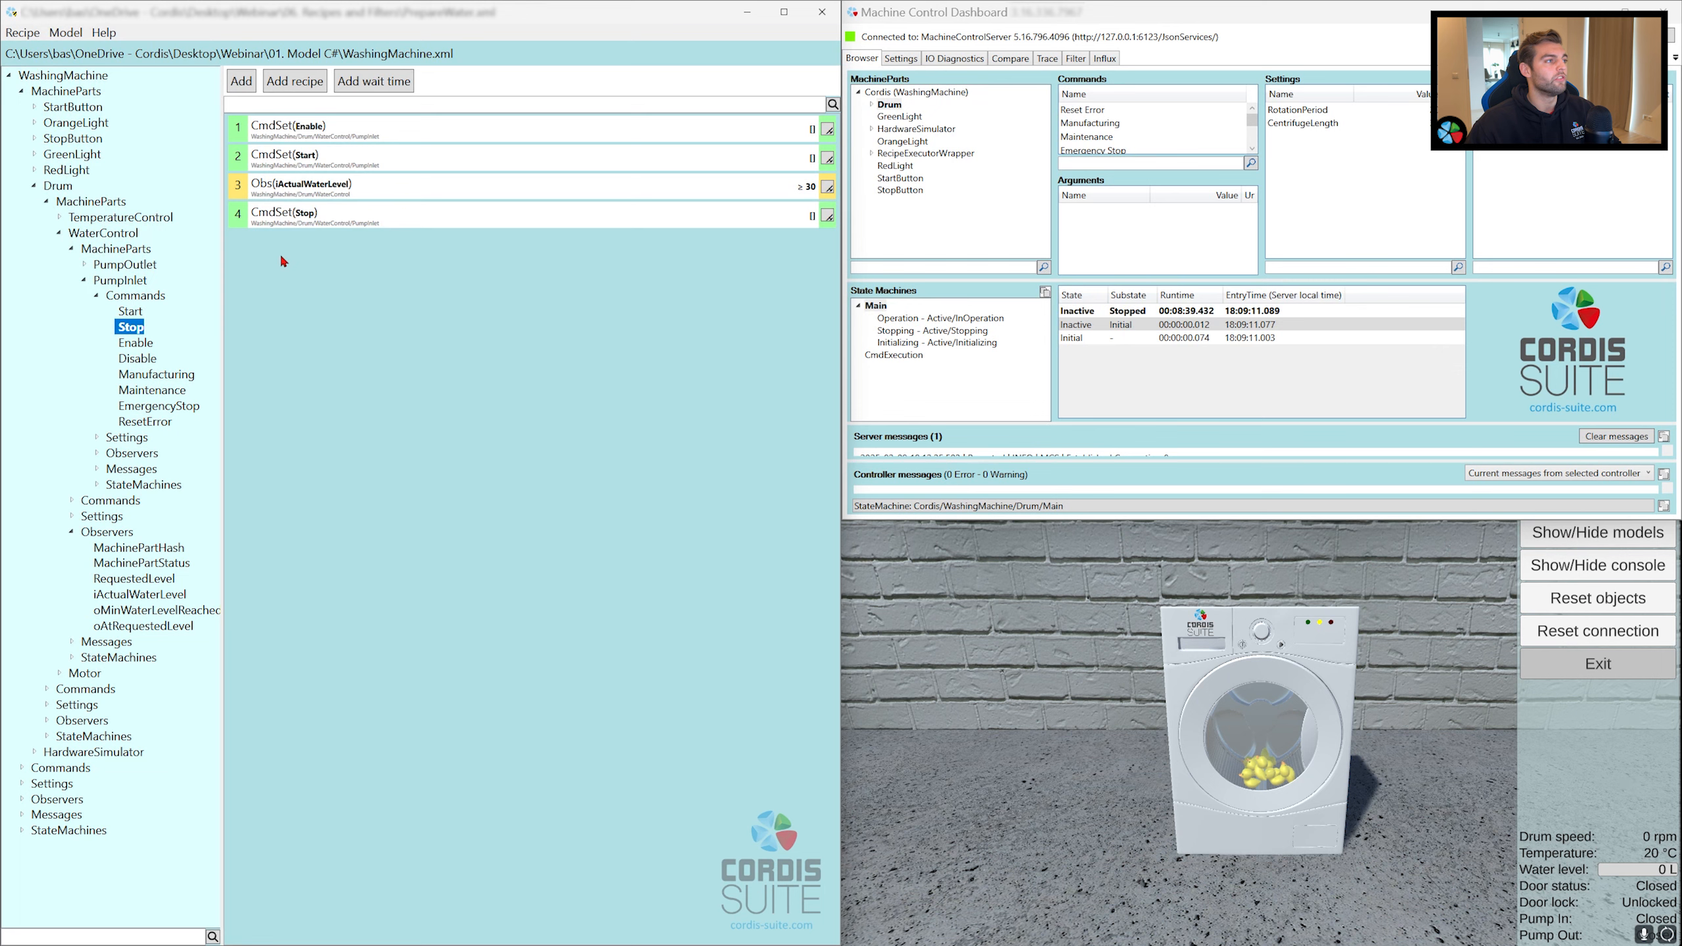
pyautogui.click(61, 219)
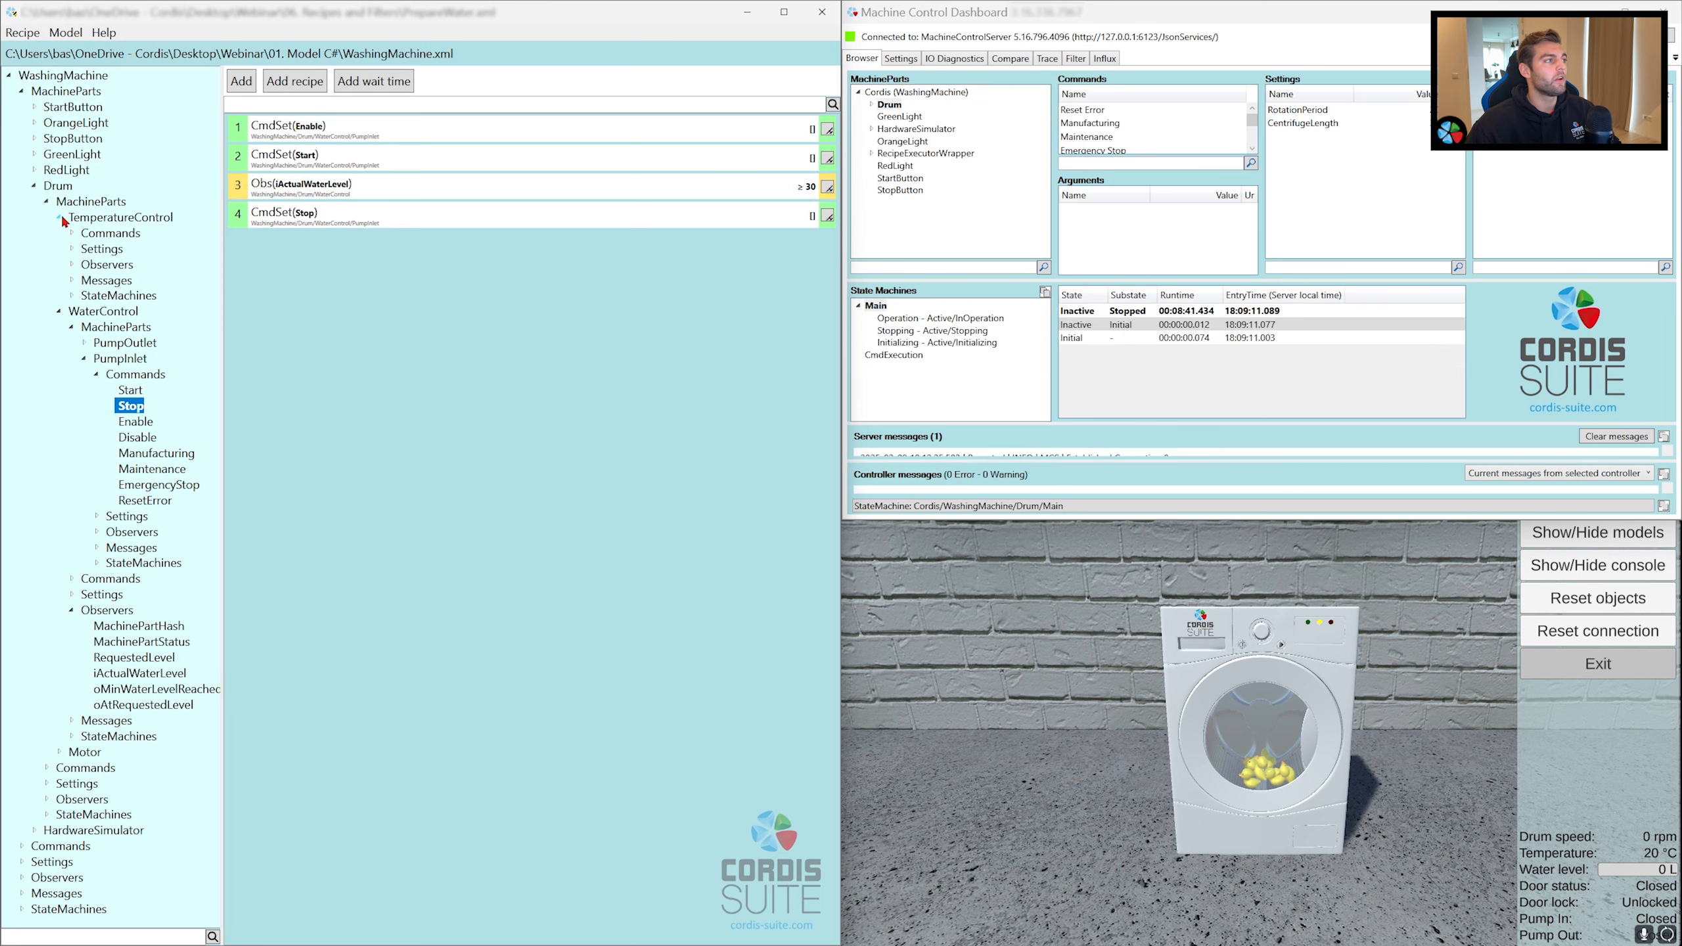
pyautogui.click(73, 233)
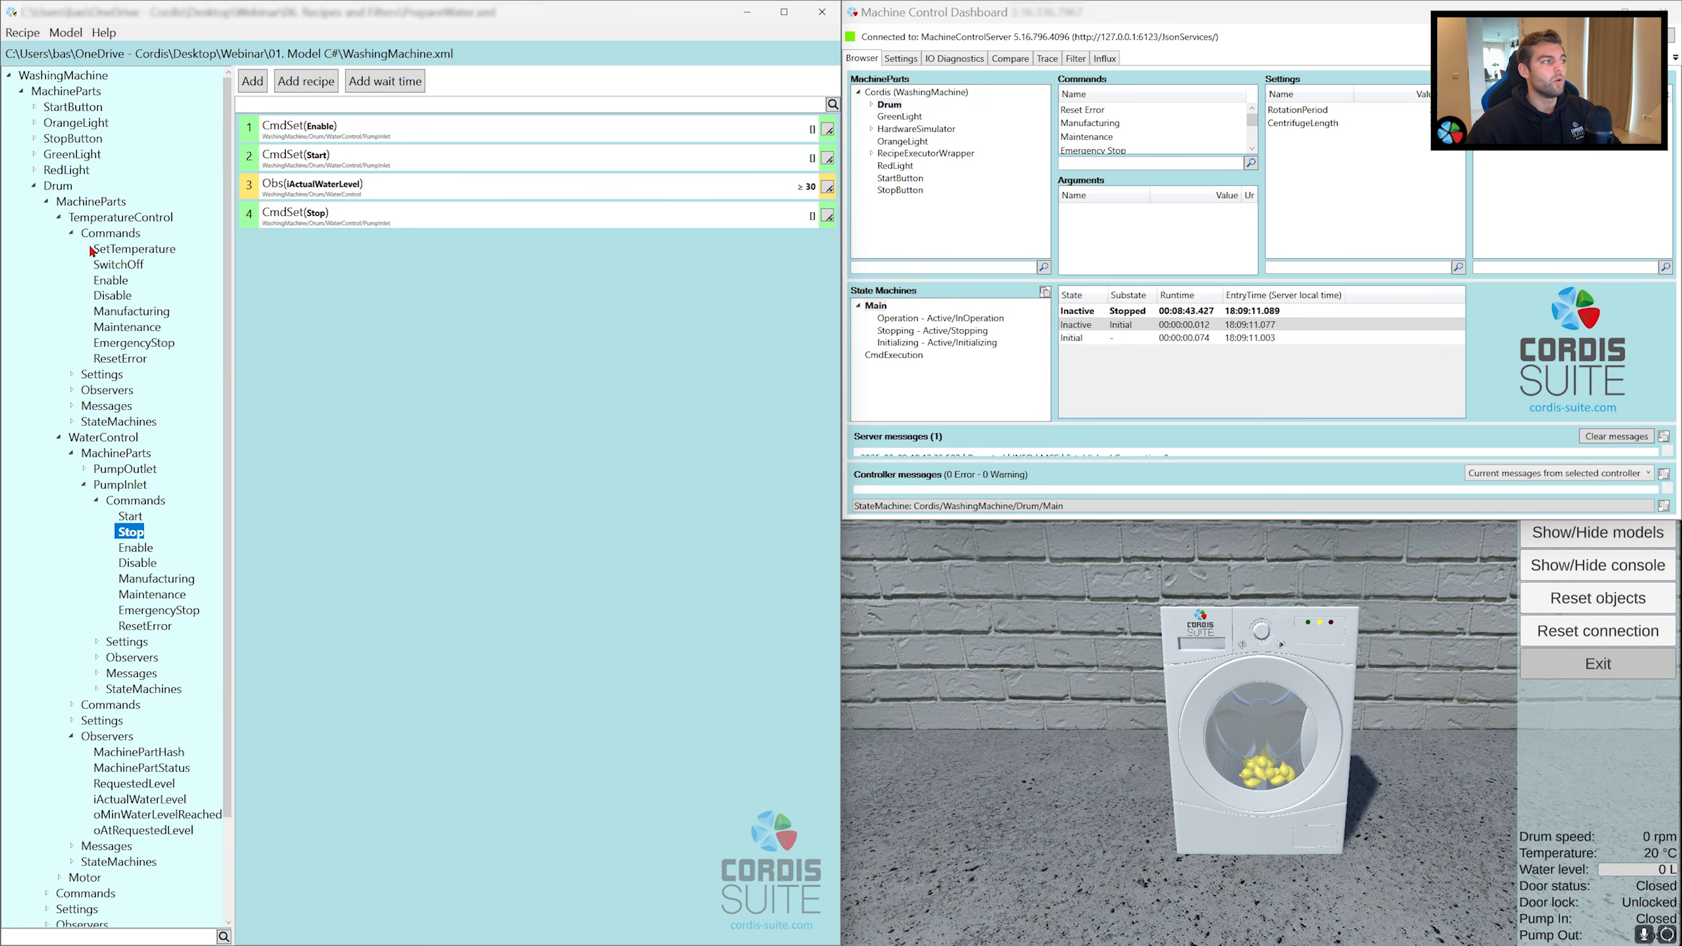
pyautogui.click(100, 282)
pyautogui.moveTo(98, 285); pyautogui.dragTo(276, 266)
# Step: Append TemperatureControl's SetTemperature command with its Temperature argument set to 40
pyautogui.click(161, 252)
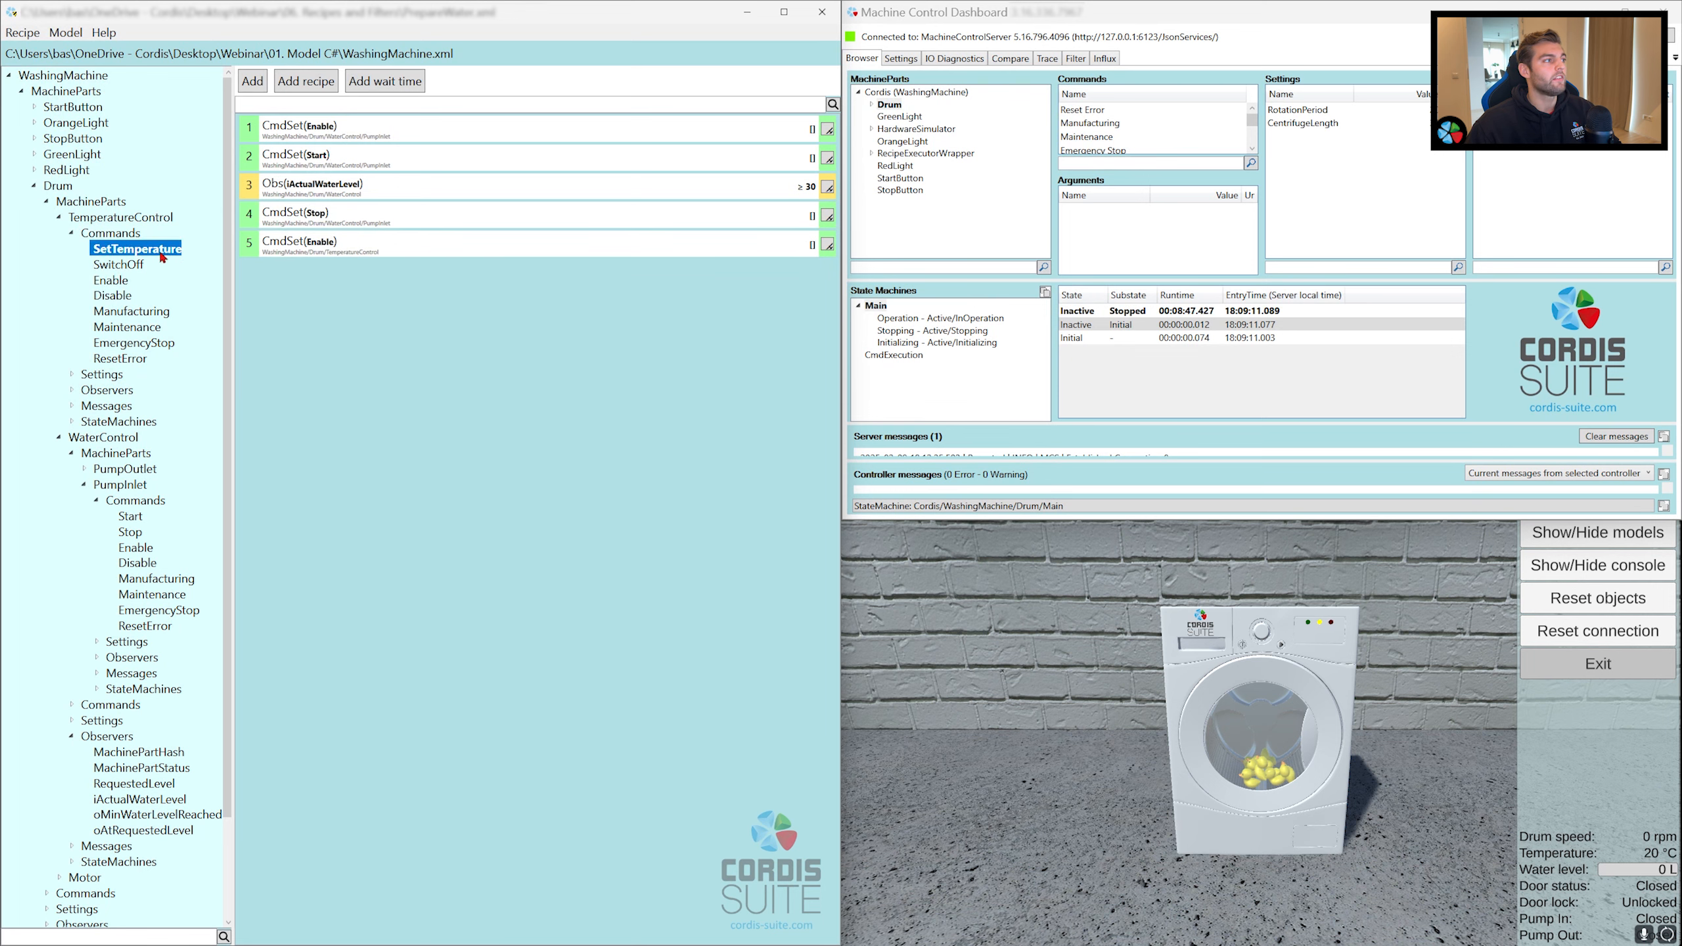
pyautogui.moveTo(154, 252); pyautogui.dragTo(285, 281)
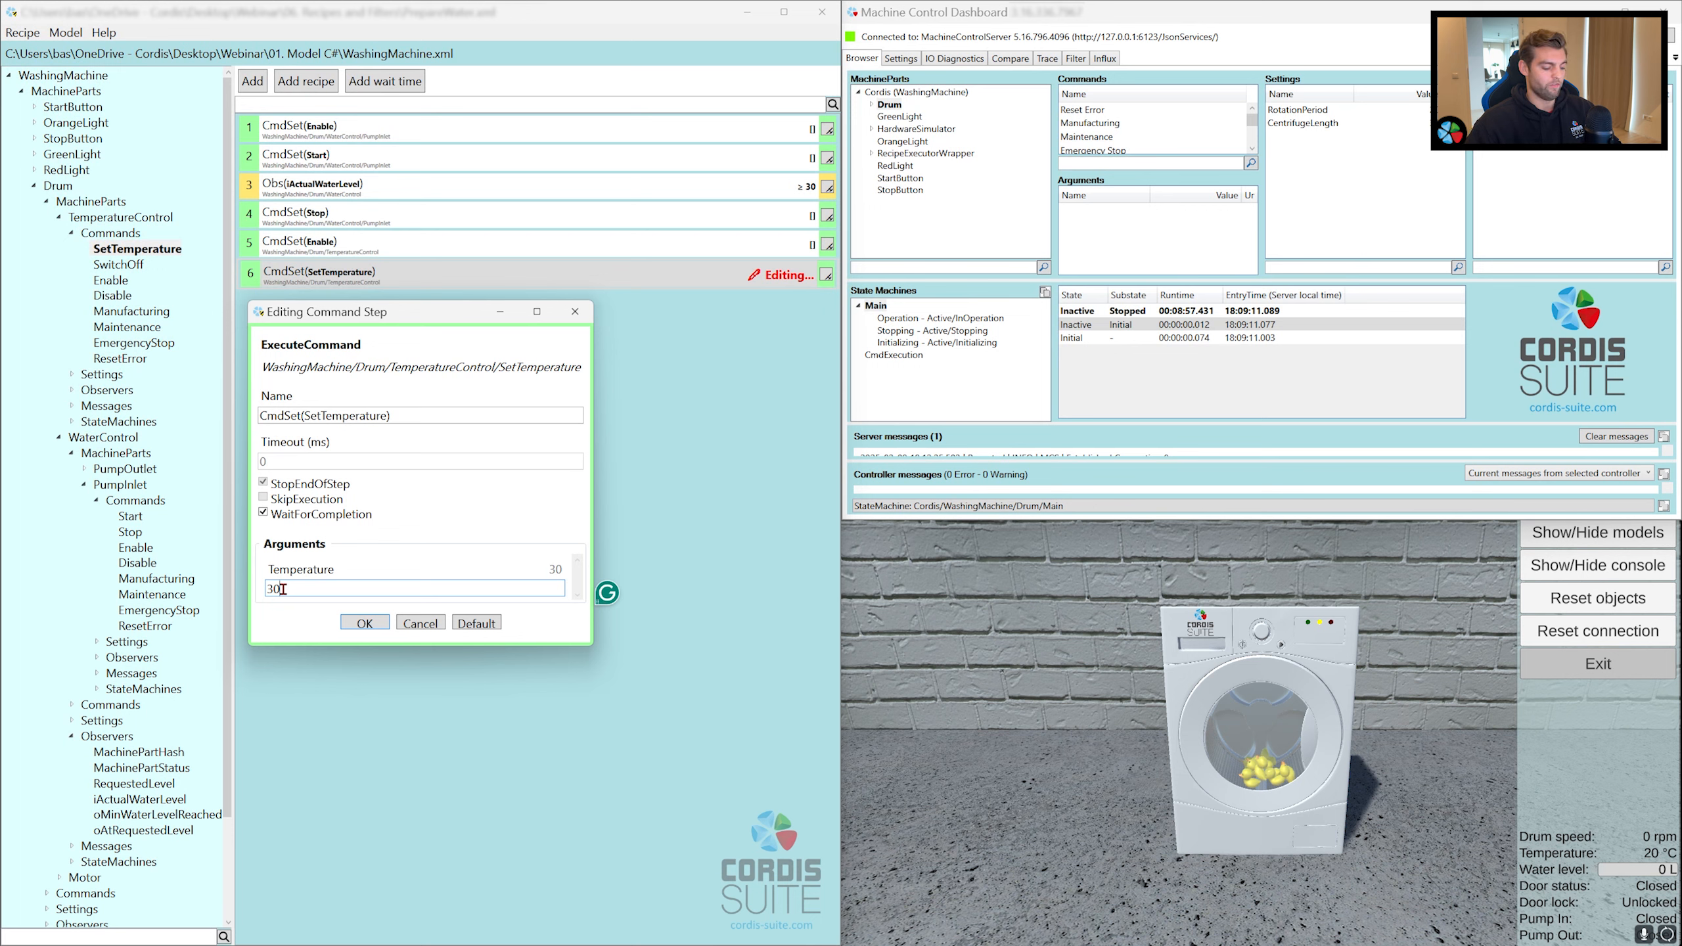
pyautogui.press('BackSpace')
pyautogui.press('BackSpace')
pyautogui.write('40')
pyautogui.press('Return')
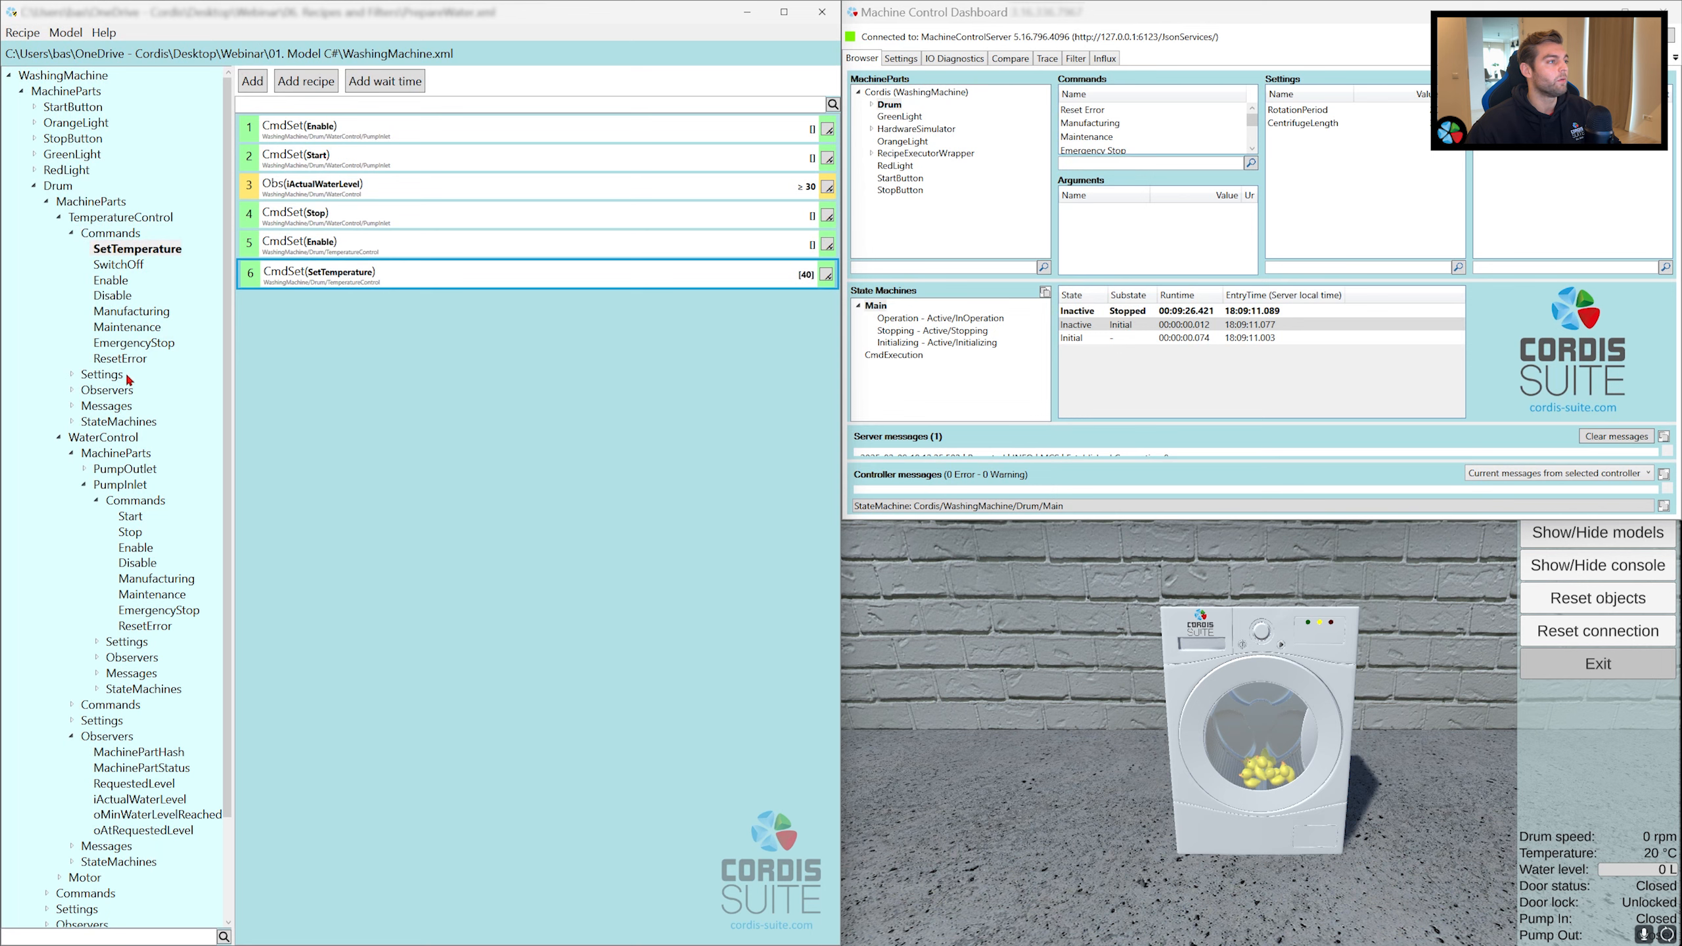
# Step: Add a wait step on TemperatureControl's oActualTemperature observer that continues when the value is ≥ 39
pyautogui.click(71, 389)
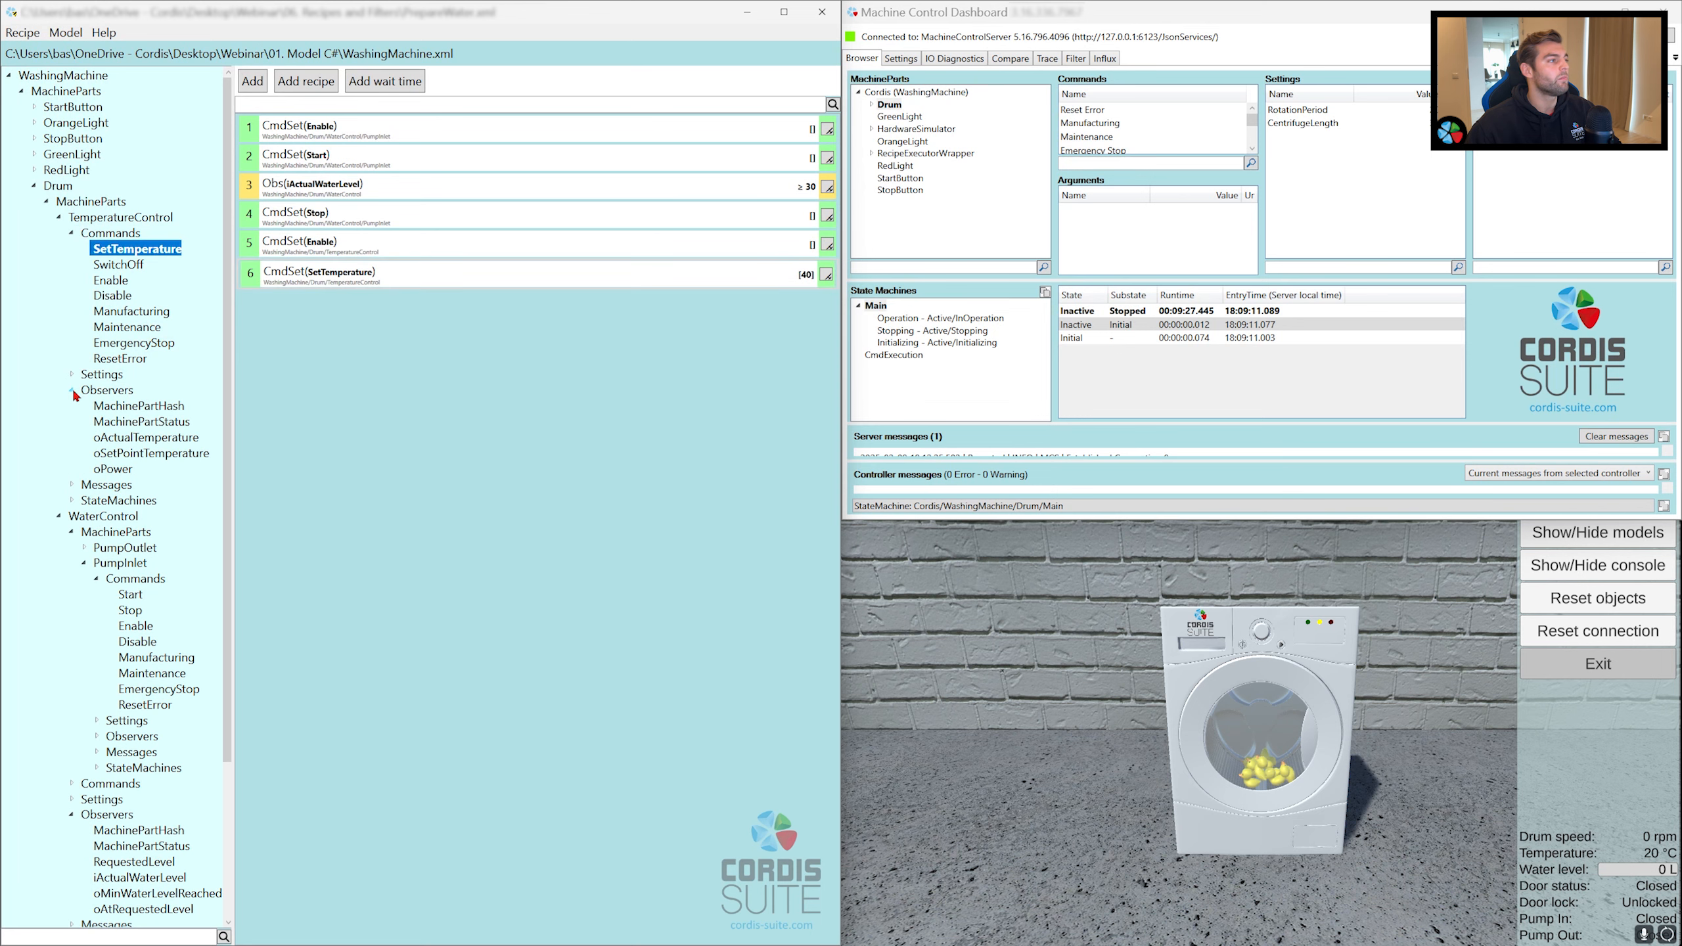
pyautogui.click(106, 441)
pyautogui.moveTo(98, 441); pyautogui.dragTo(342, 356)
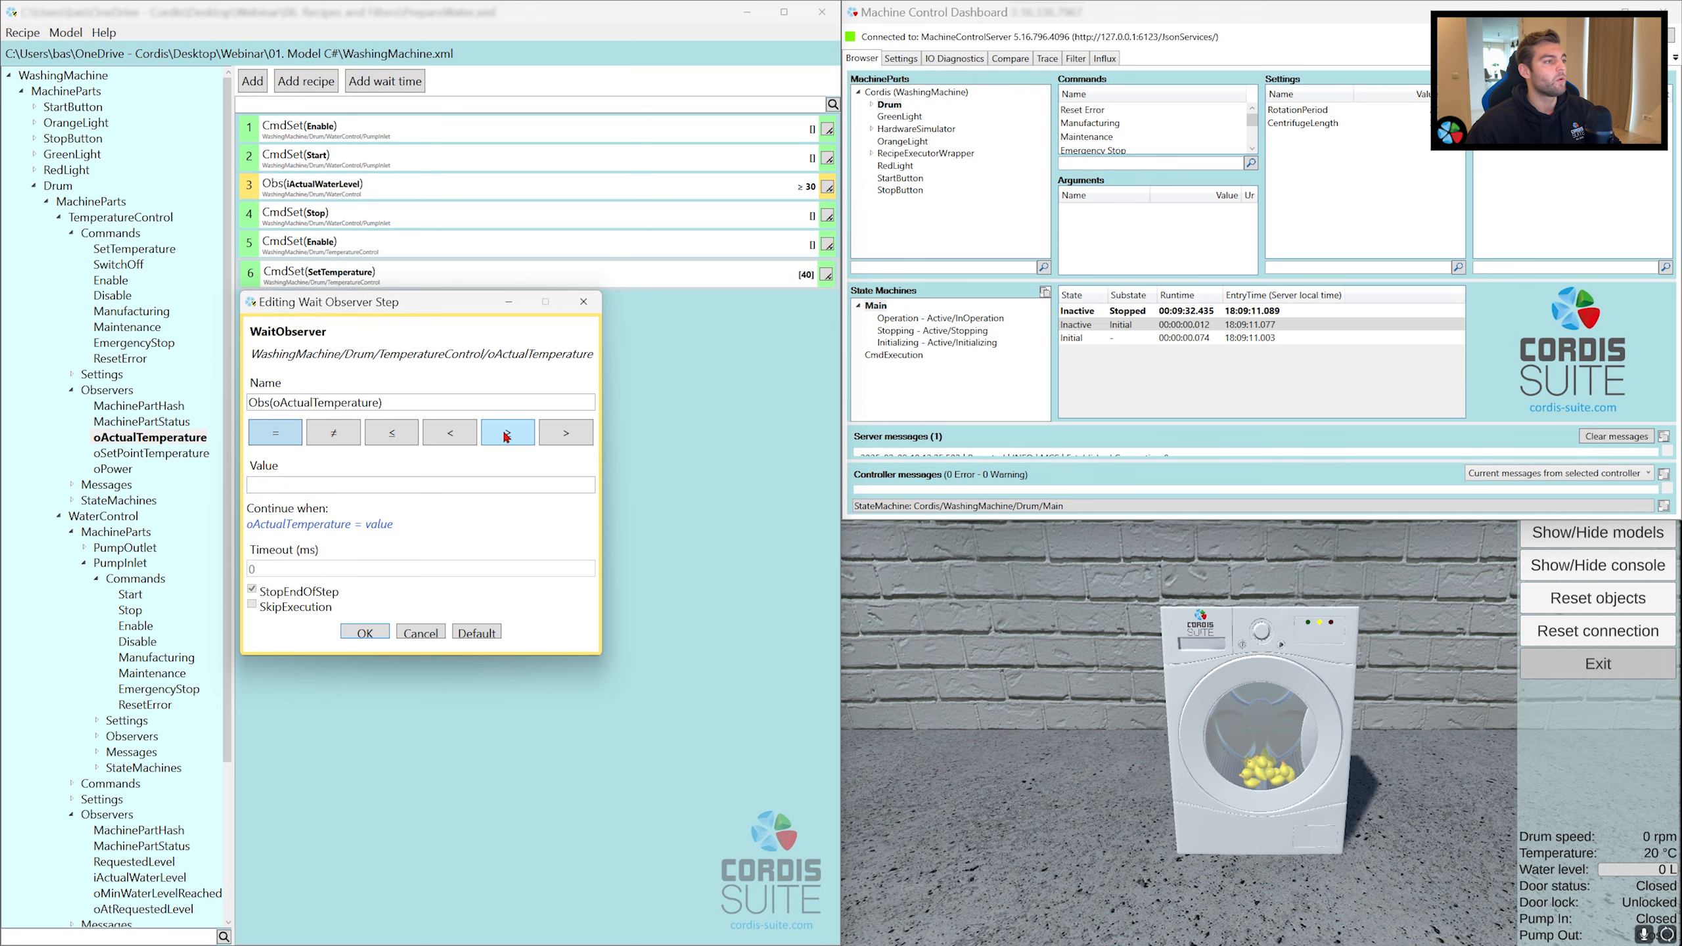
pyautogui.click(416, 487)
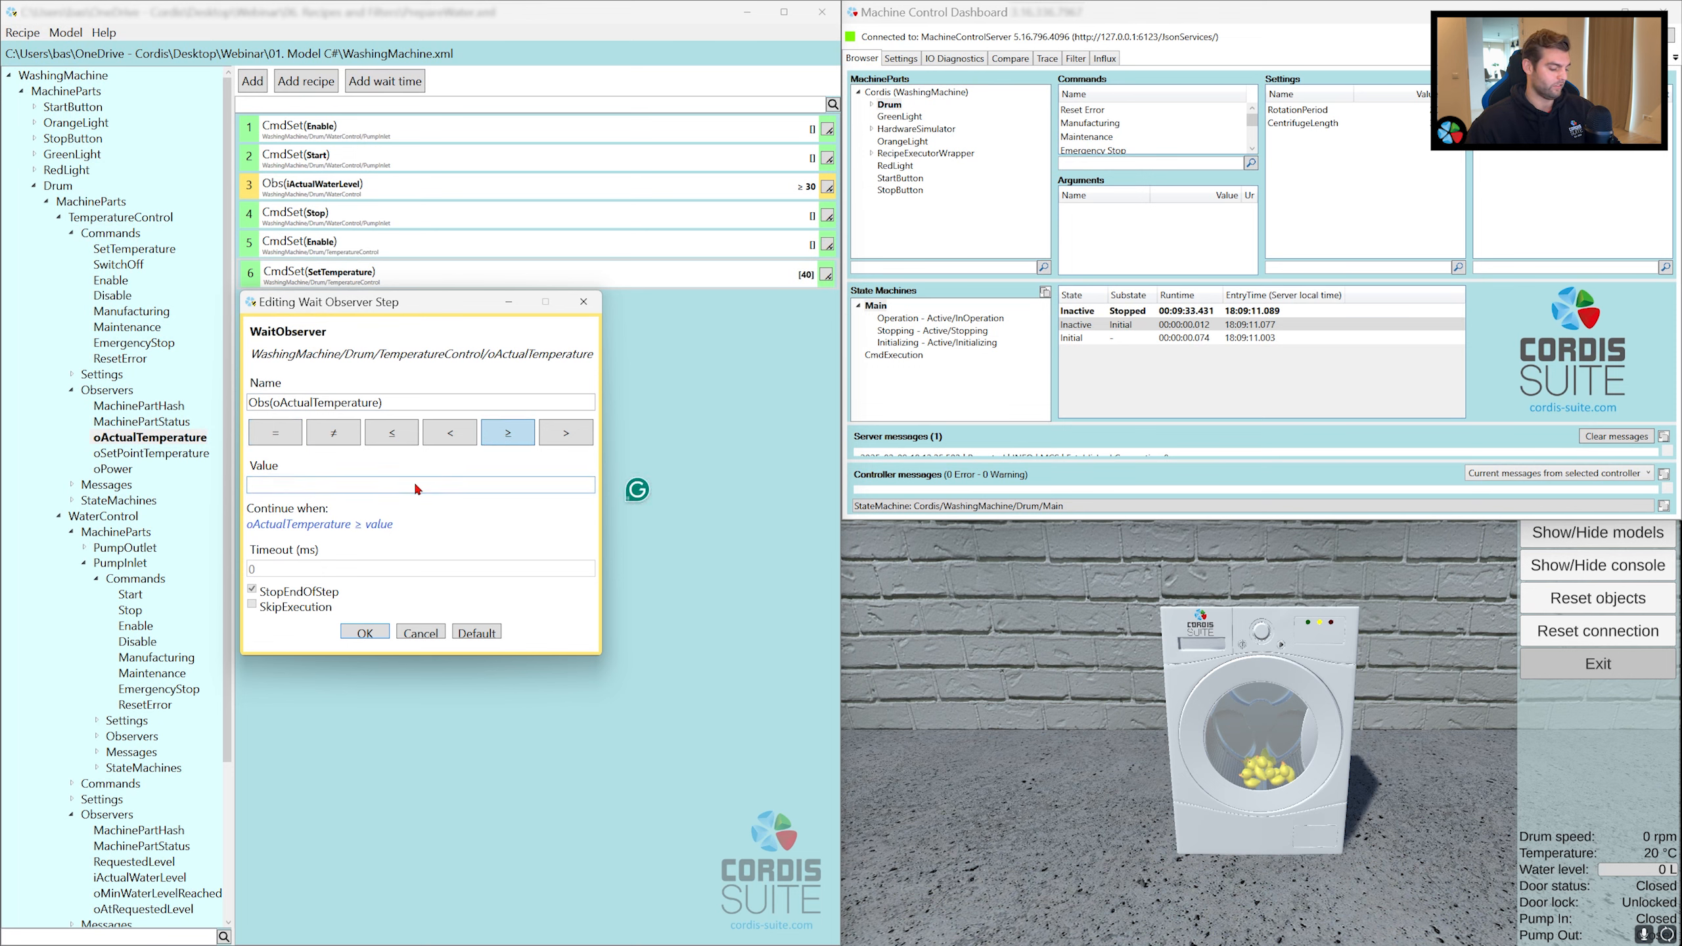
pyautogui.write('39')
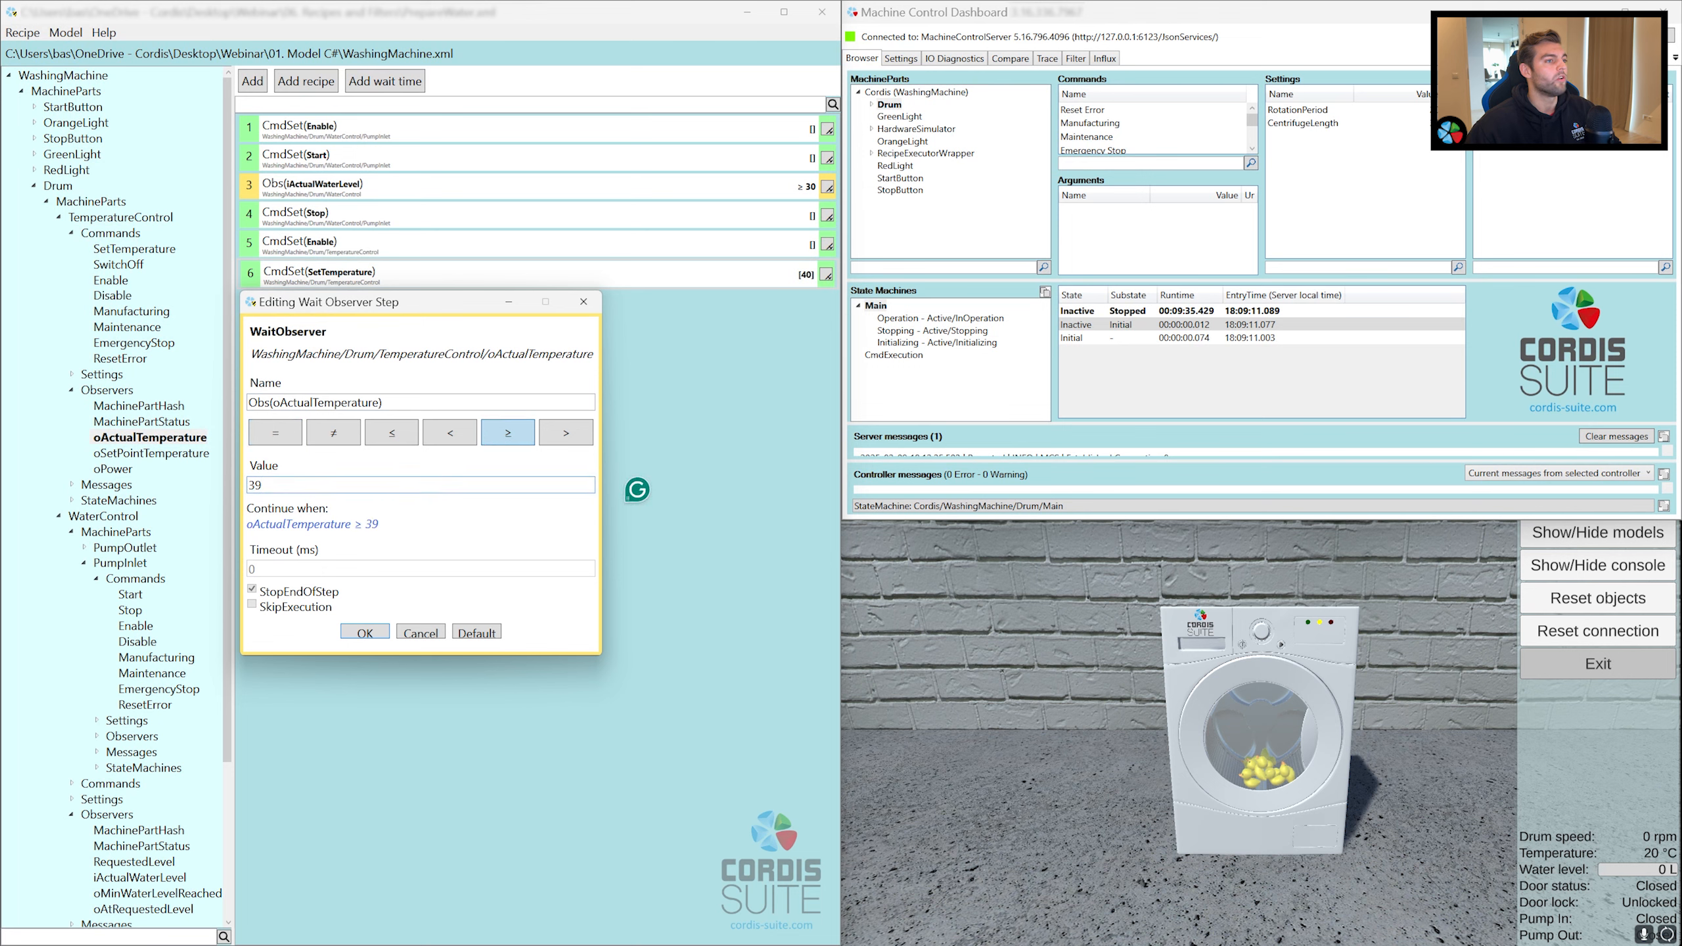
pyautogui.press('Return')
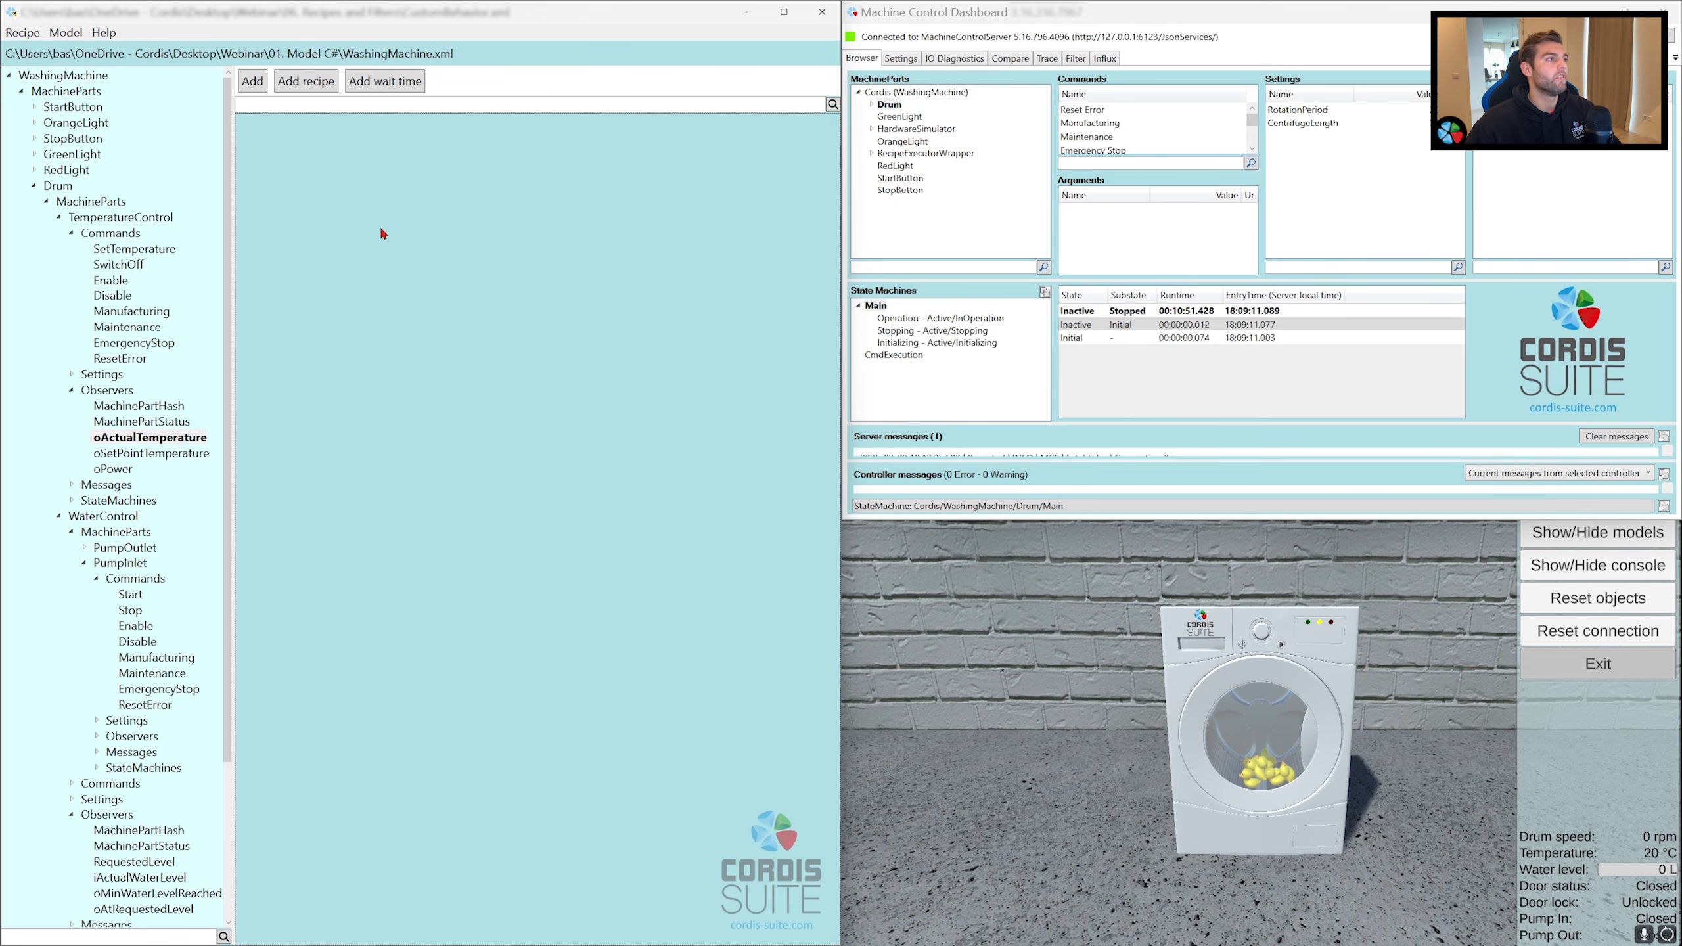
# Step: Insert the LightStartingSequence recipe as a sub-recipe in the empty CustomBehavior recipe and expand its steps
pyautogui.click(318, 82)
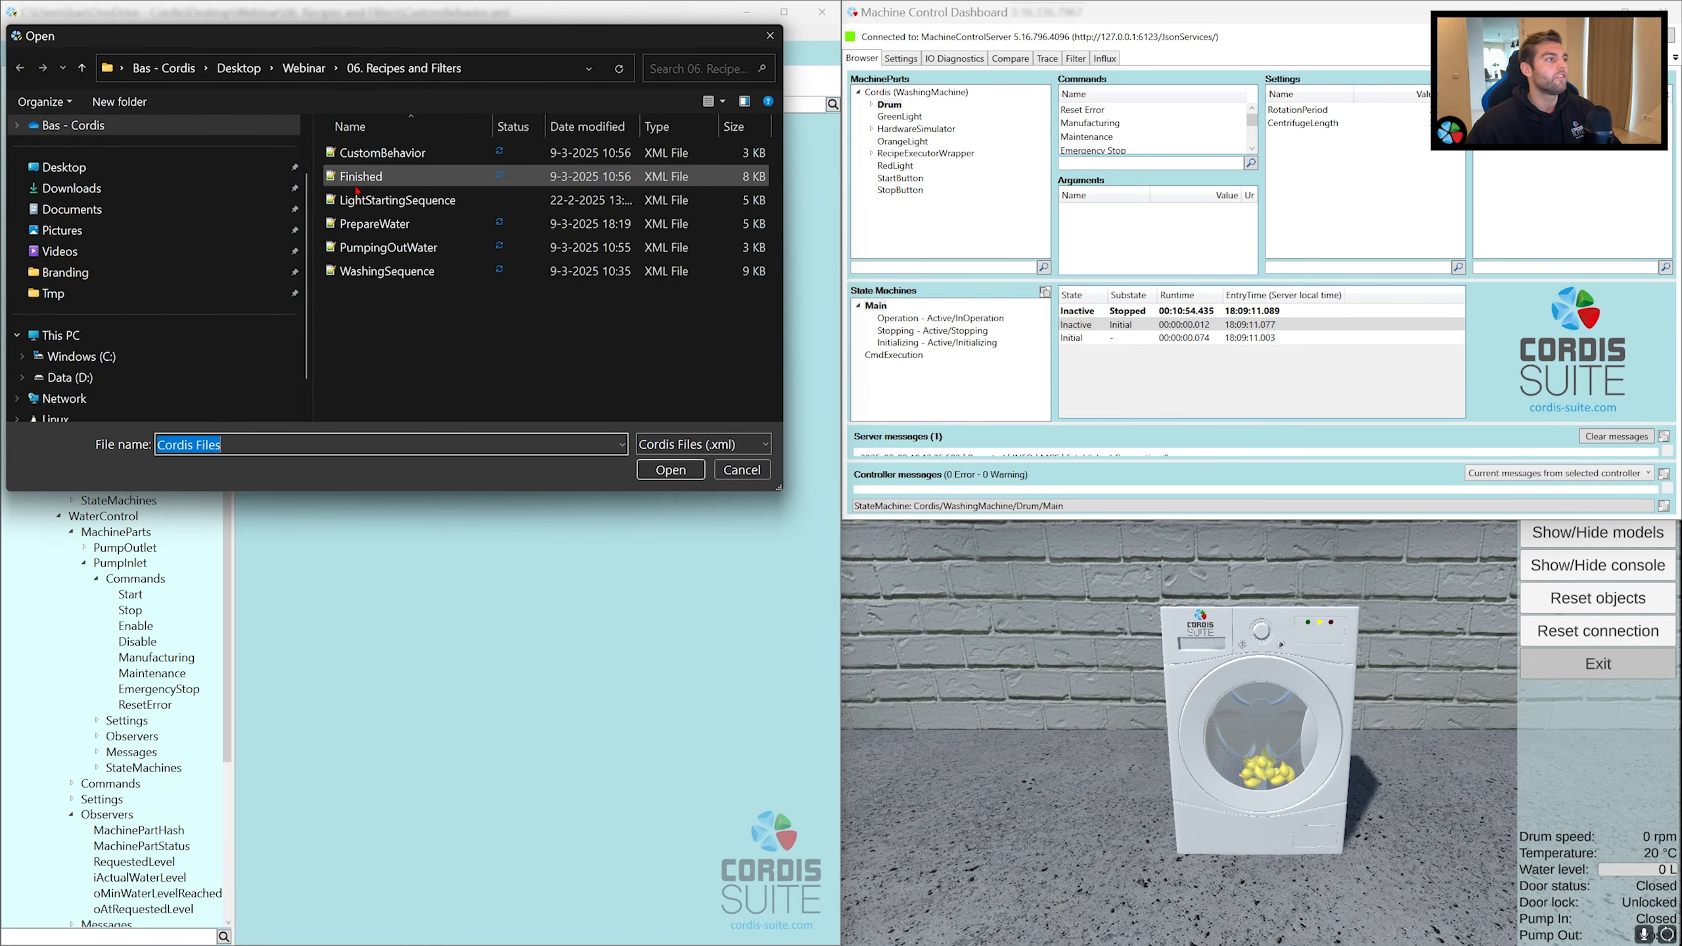
pyautogui.doubleClick(356, 192)
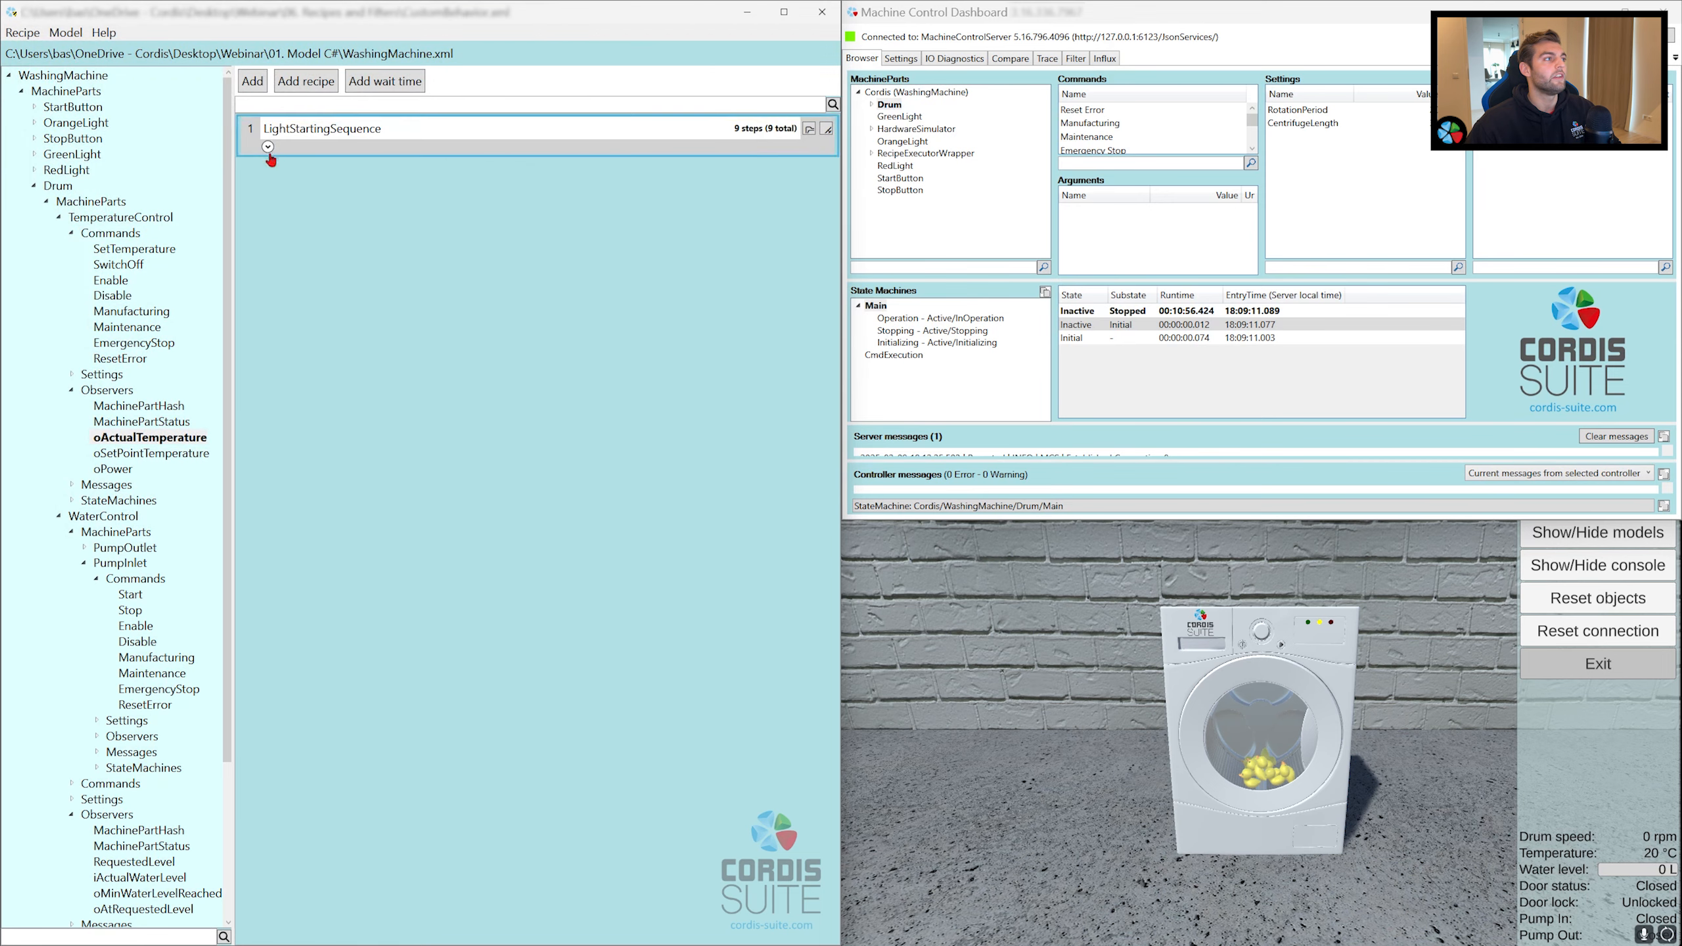
pyautogui.click(267, 147)
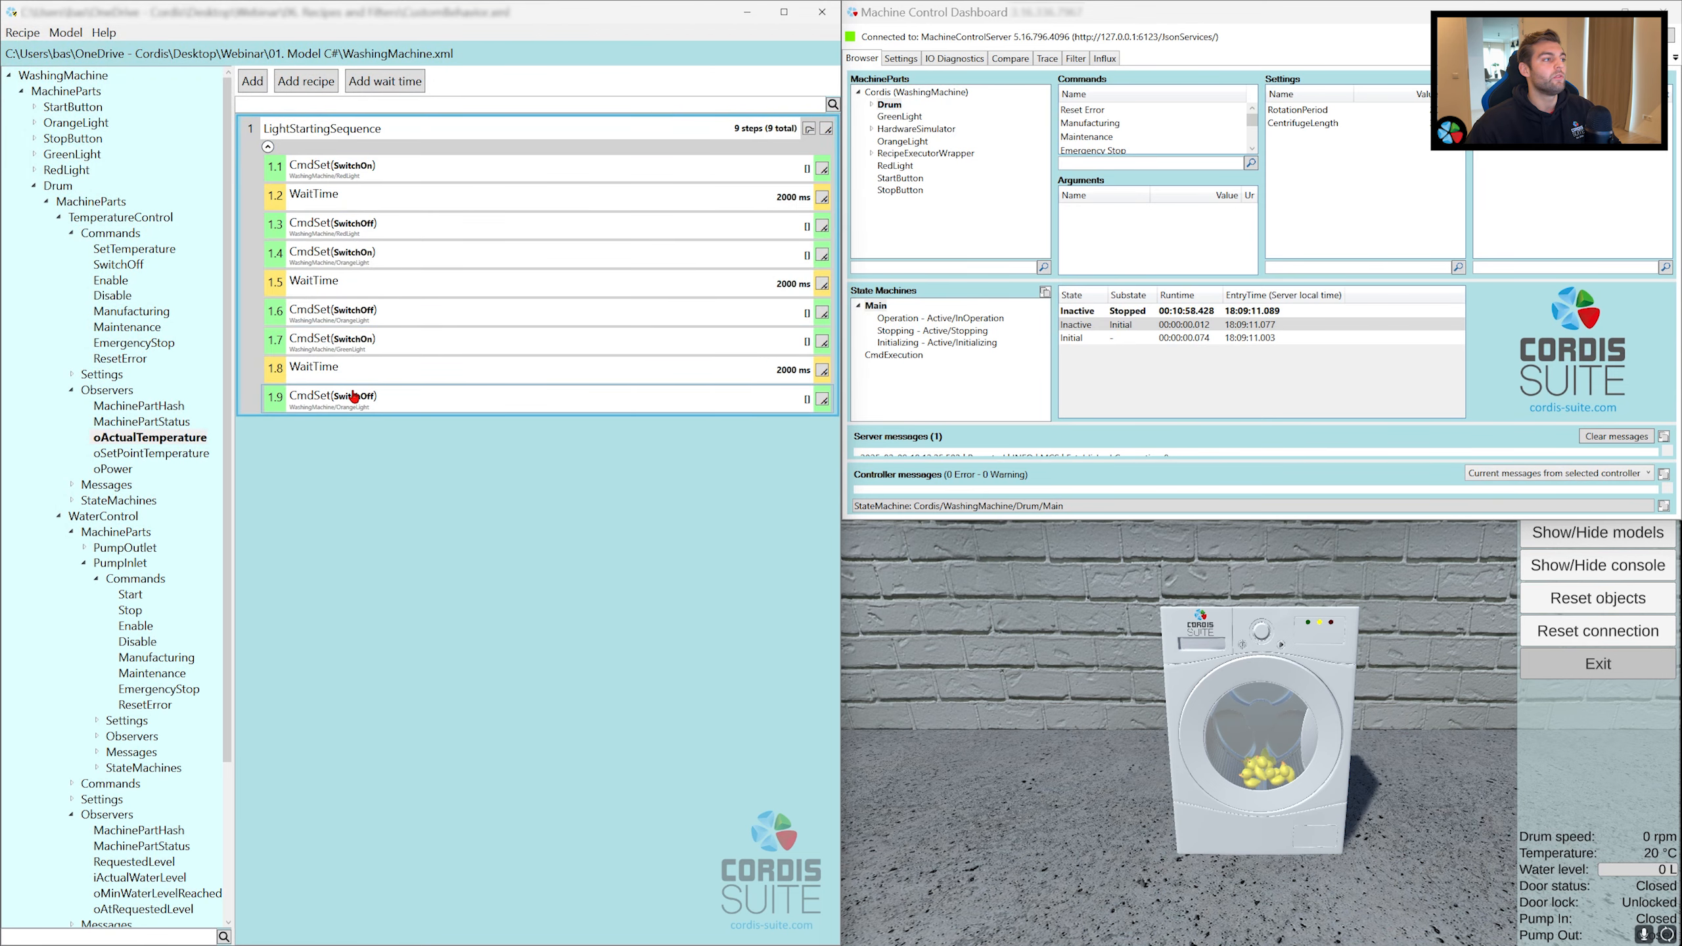
# Step: Collapse LightStartingSequence, add the PrepareWater recipe as the second sub-recipe, and review its steps
pyautogui.click(267, 147)
pyautogui.click(293, 87)
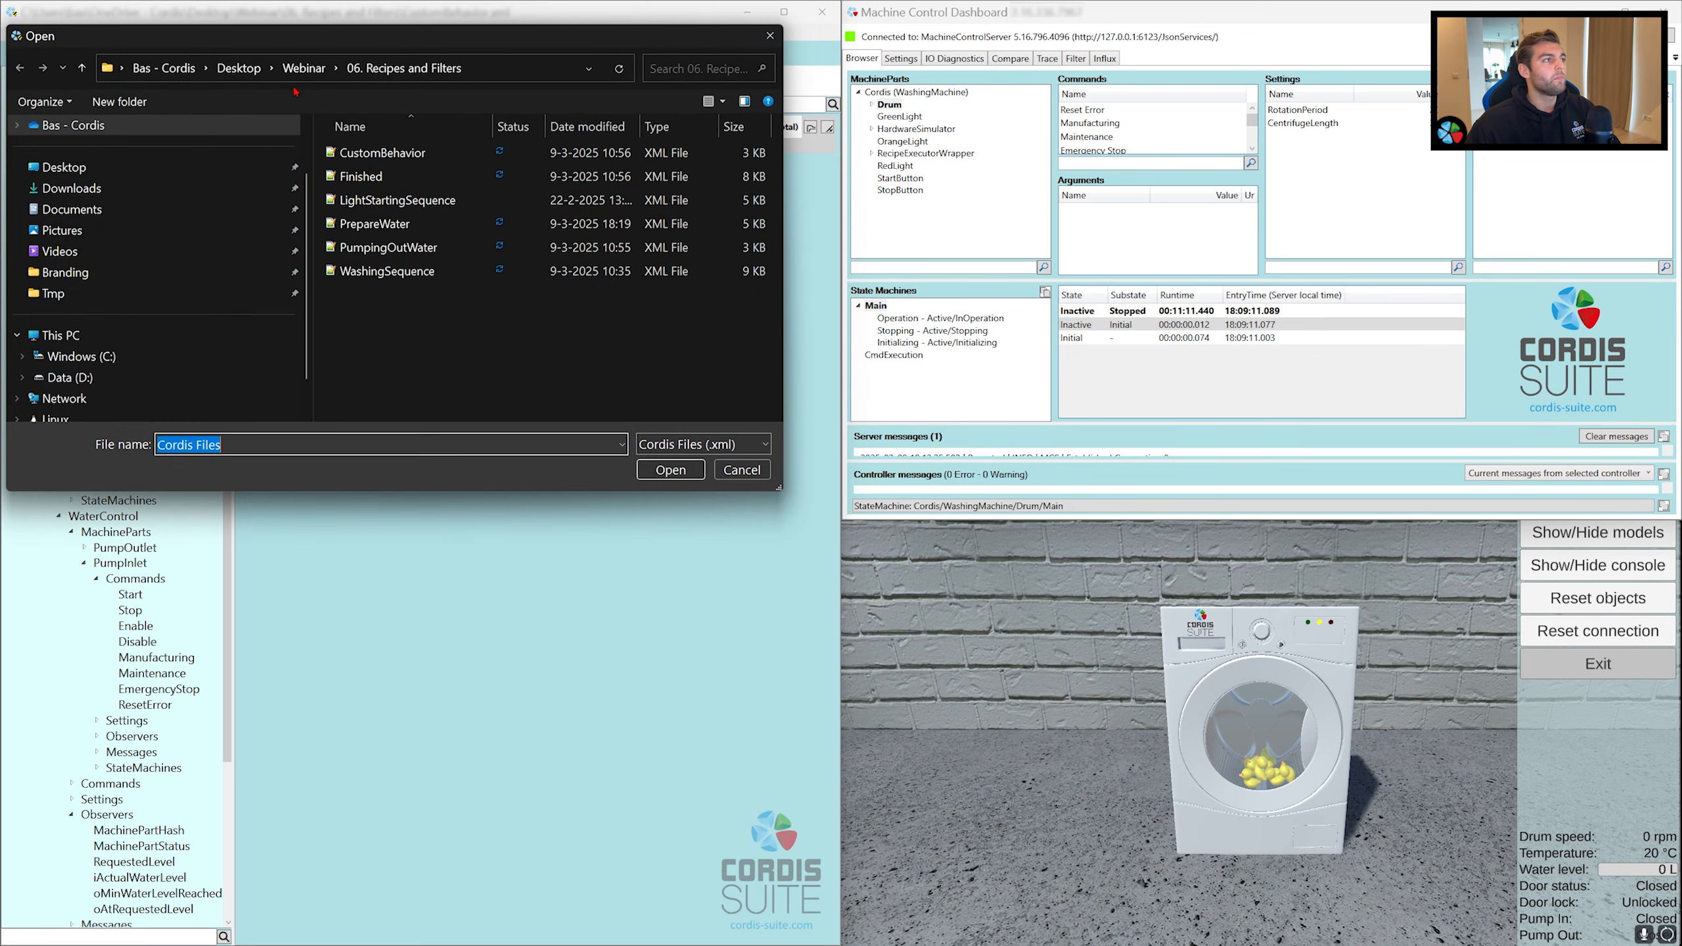
pyautogui.doubleClick(374, 223)
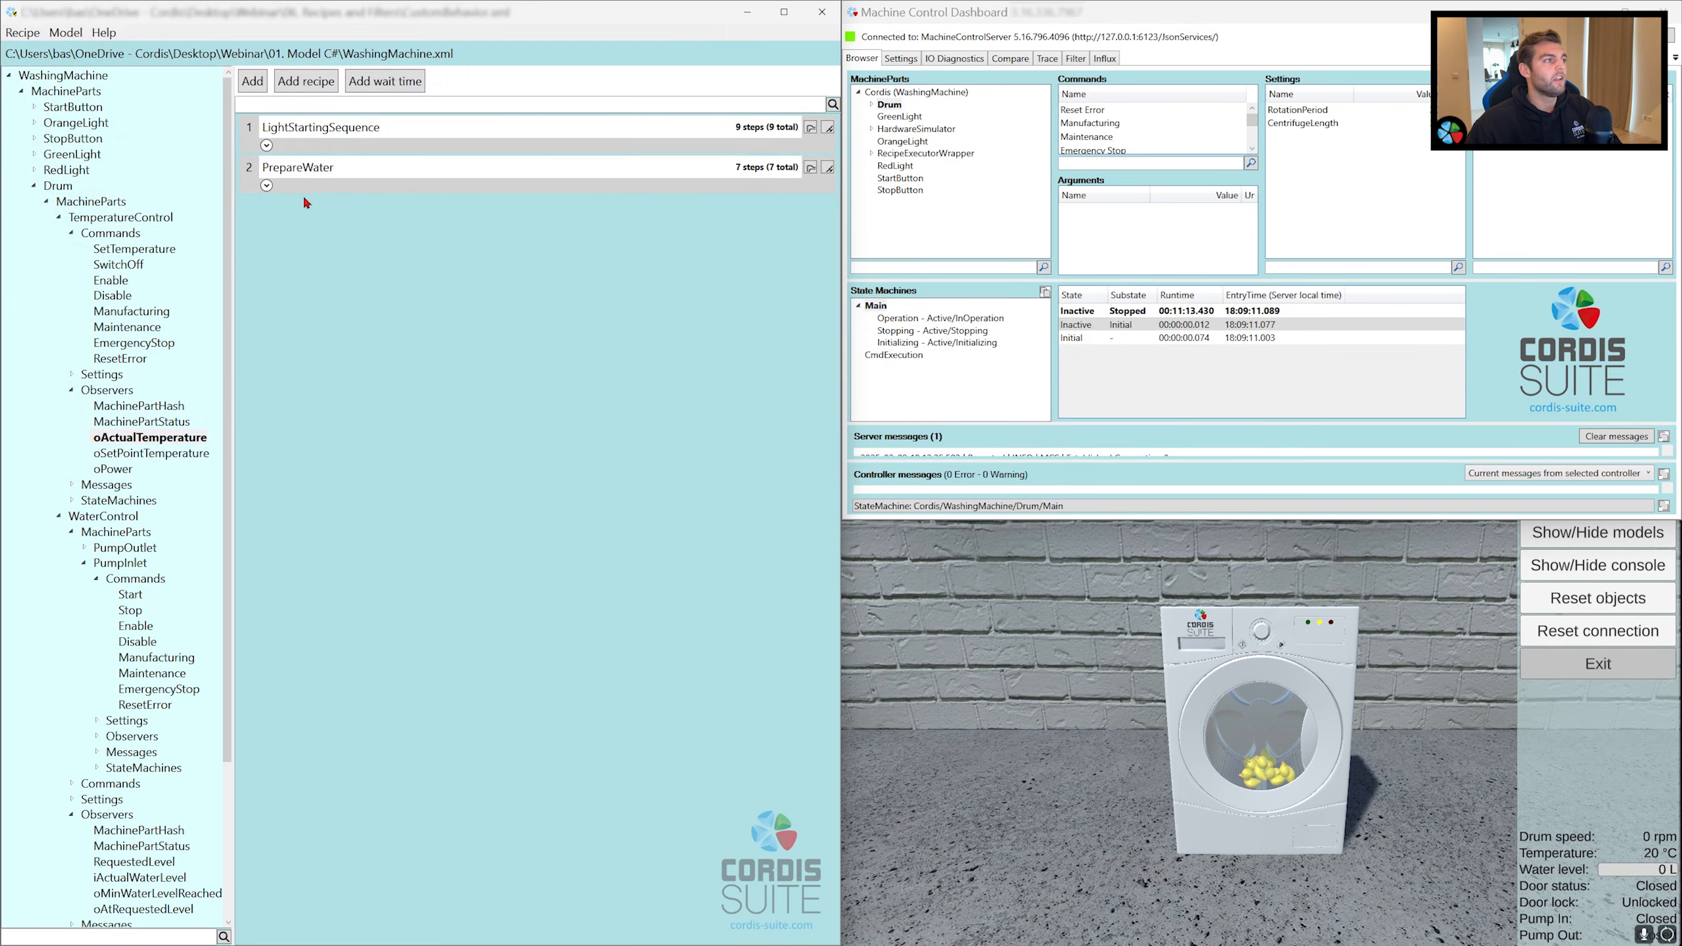
pyautogui.click(266, 185)
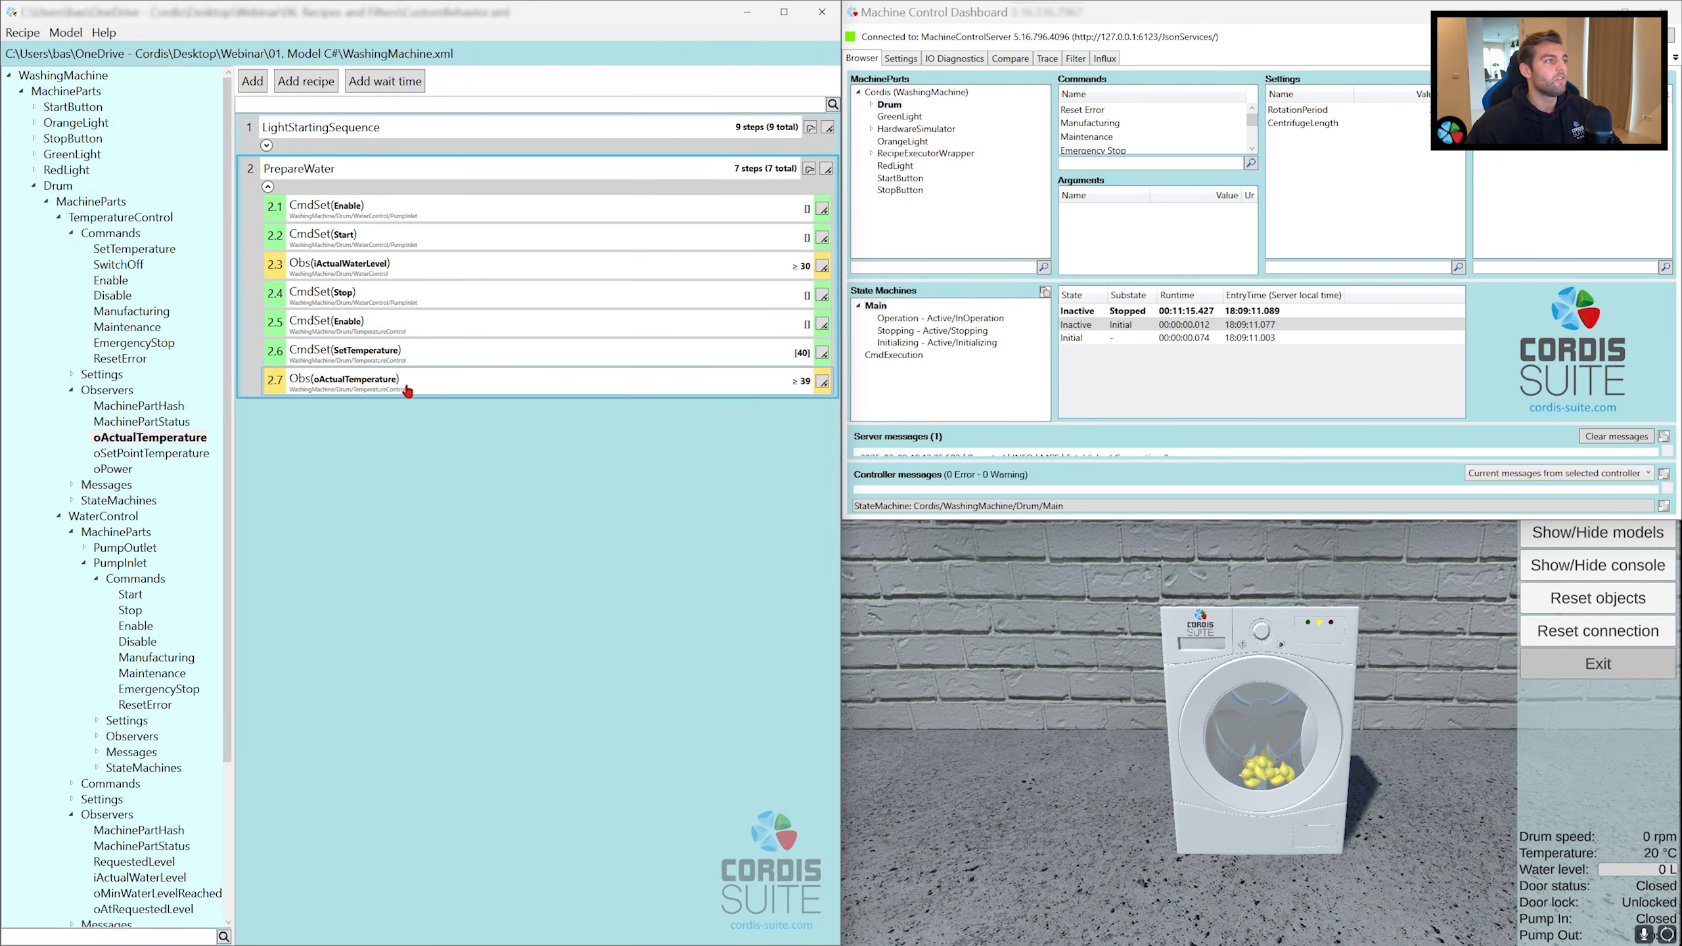
pyautogui.click(269, 187)
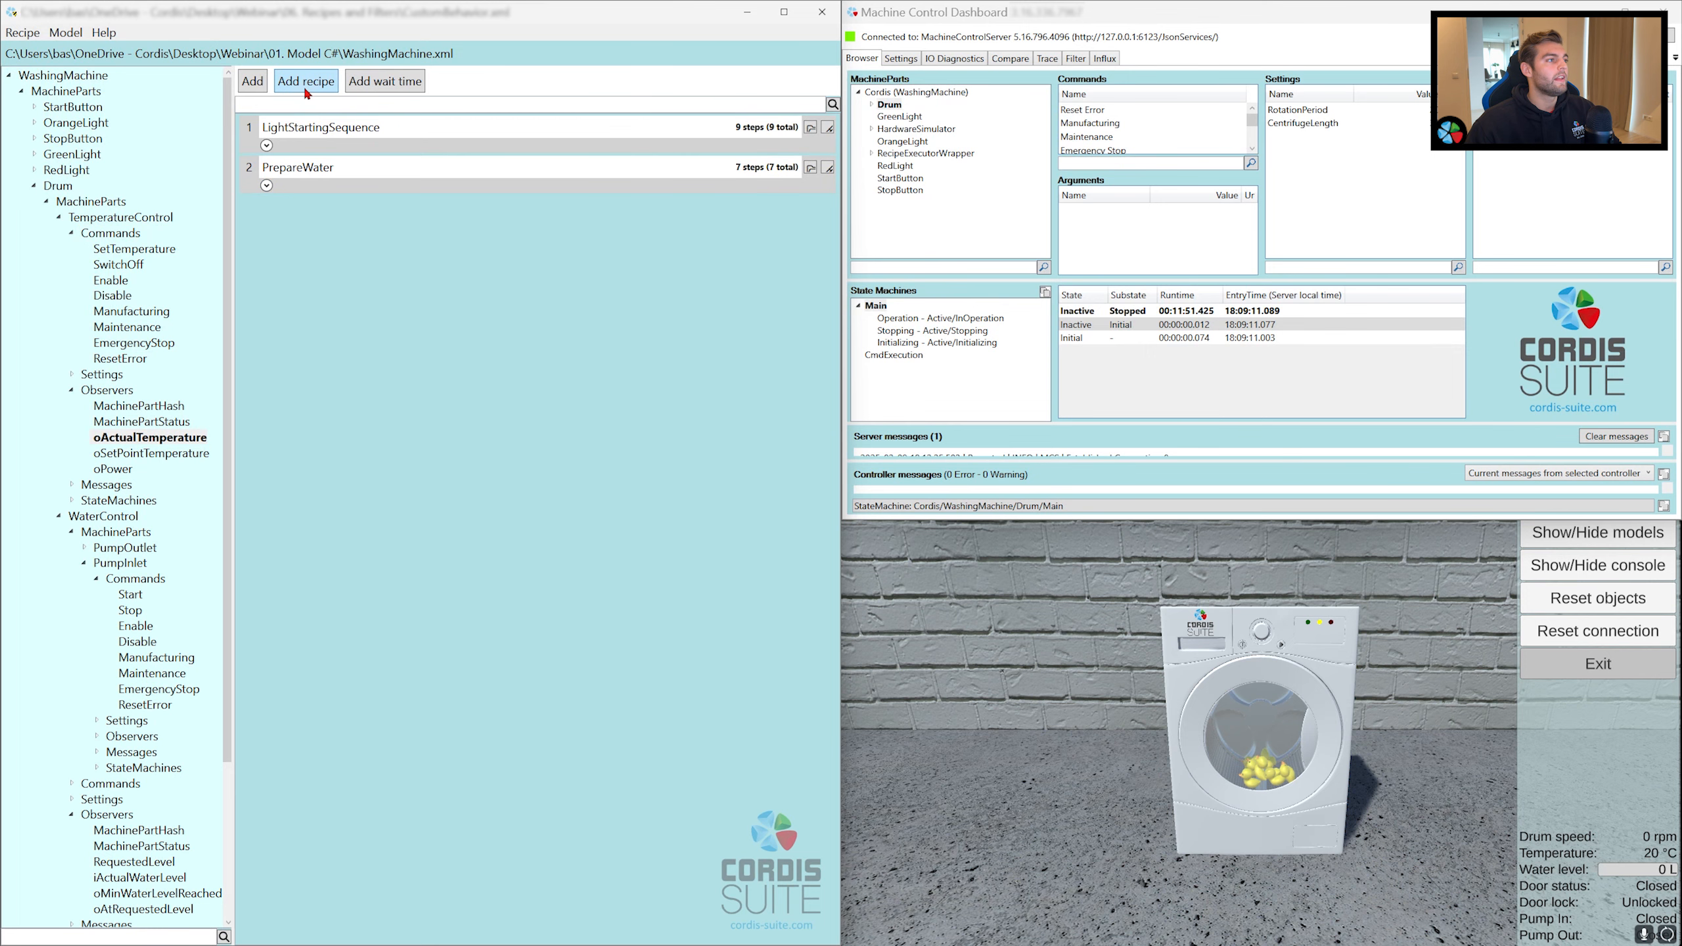
# Step: Add the WashingSequence recipe as the third sub-recipe and review its steps before collapsing it
pyautogui.click(307, 82)
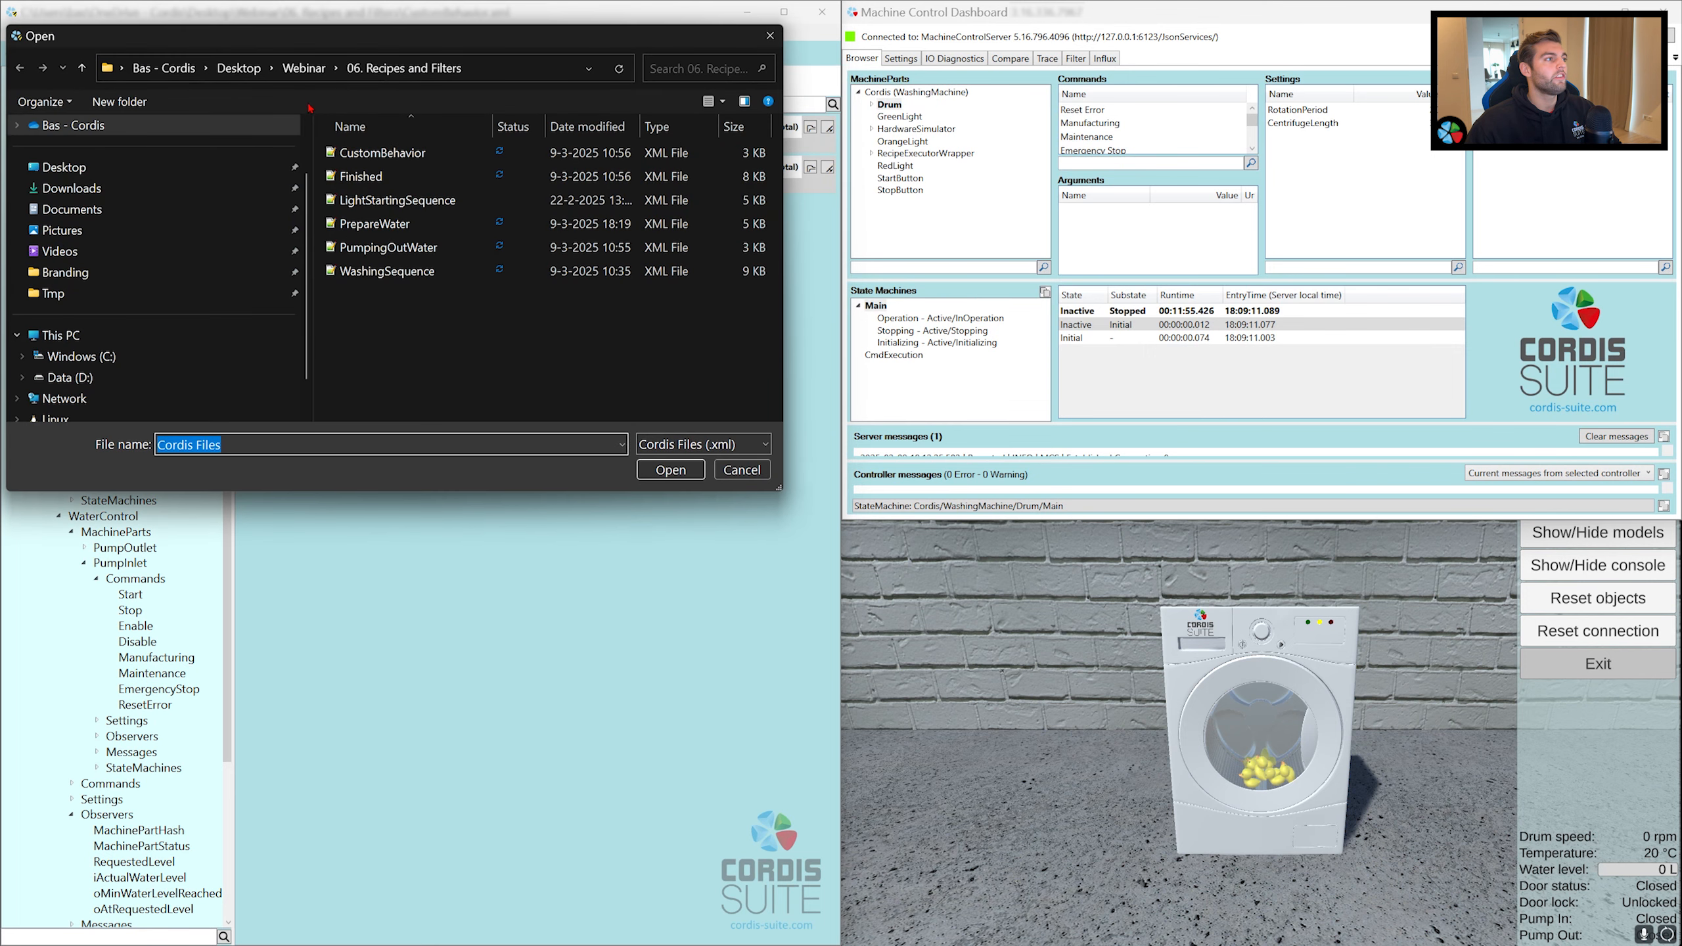
pyautogui.click(368, 270)
pyautogui.doubleClick(368, 270)
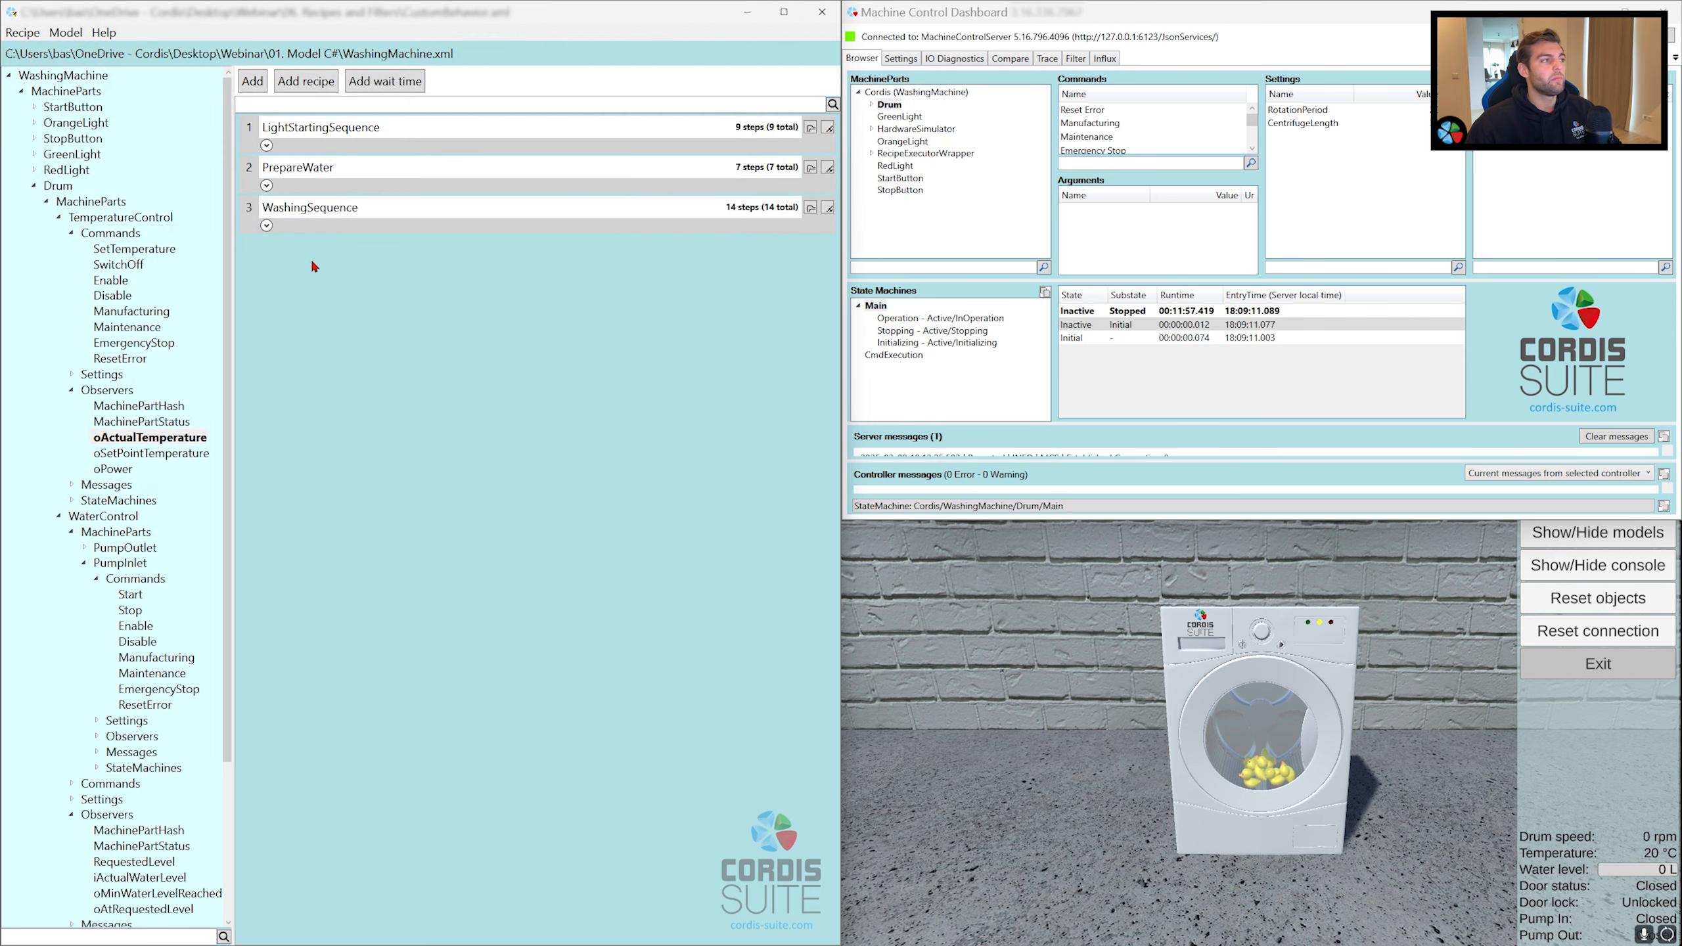
pyautogui.click(268, 228)
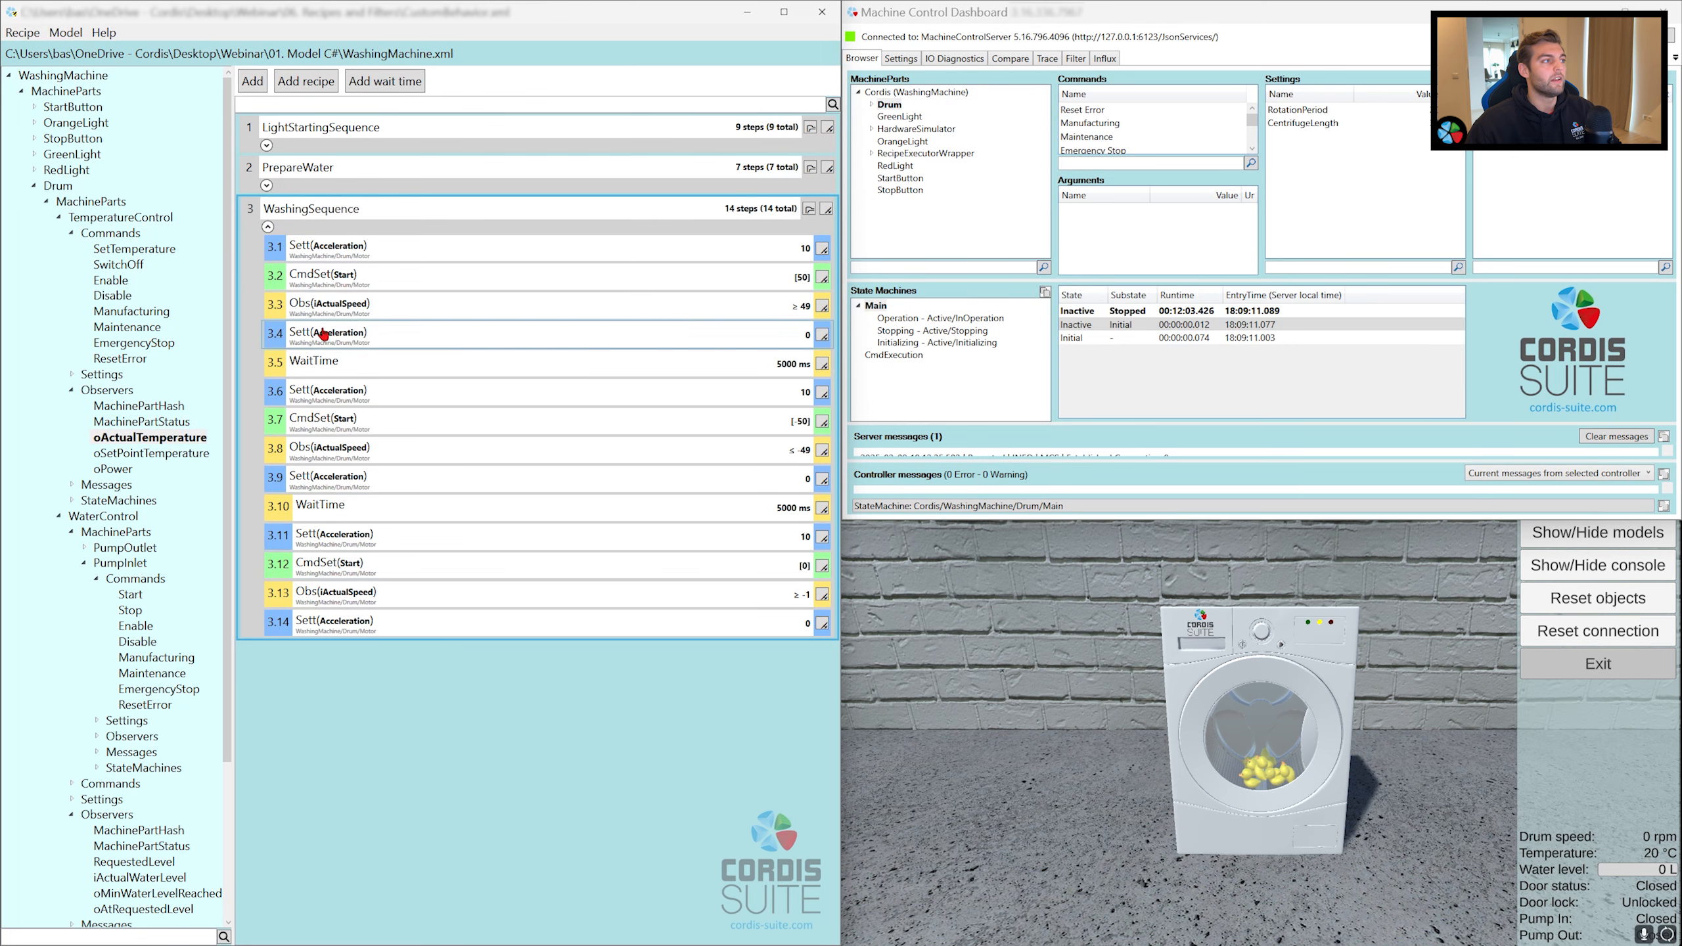
pyautogui.click(268, 227)
# Step: Add the PumpingOutWater recipe as the fourth sub-recipe and review its steps before collapsing it
pyautogui.click(312, 86)
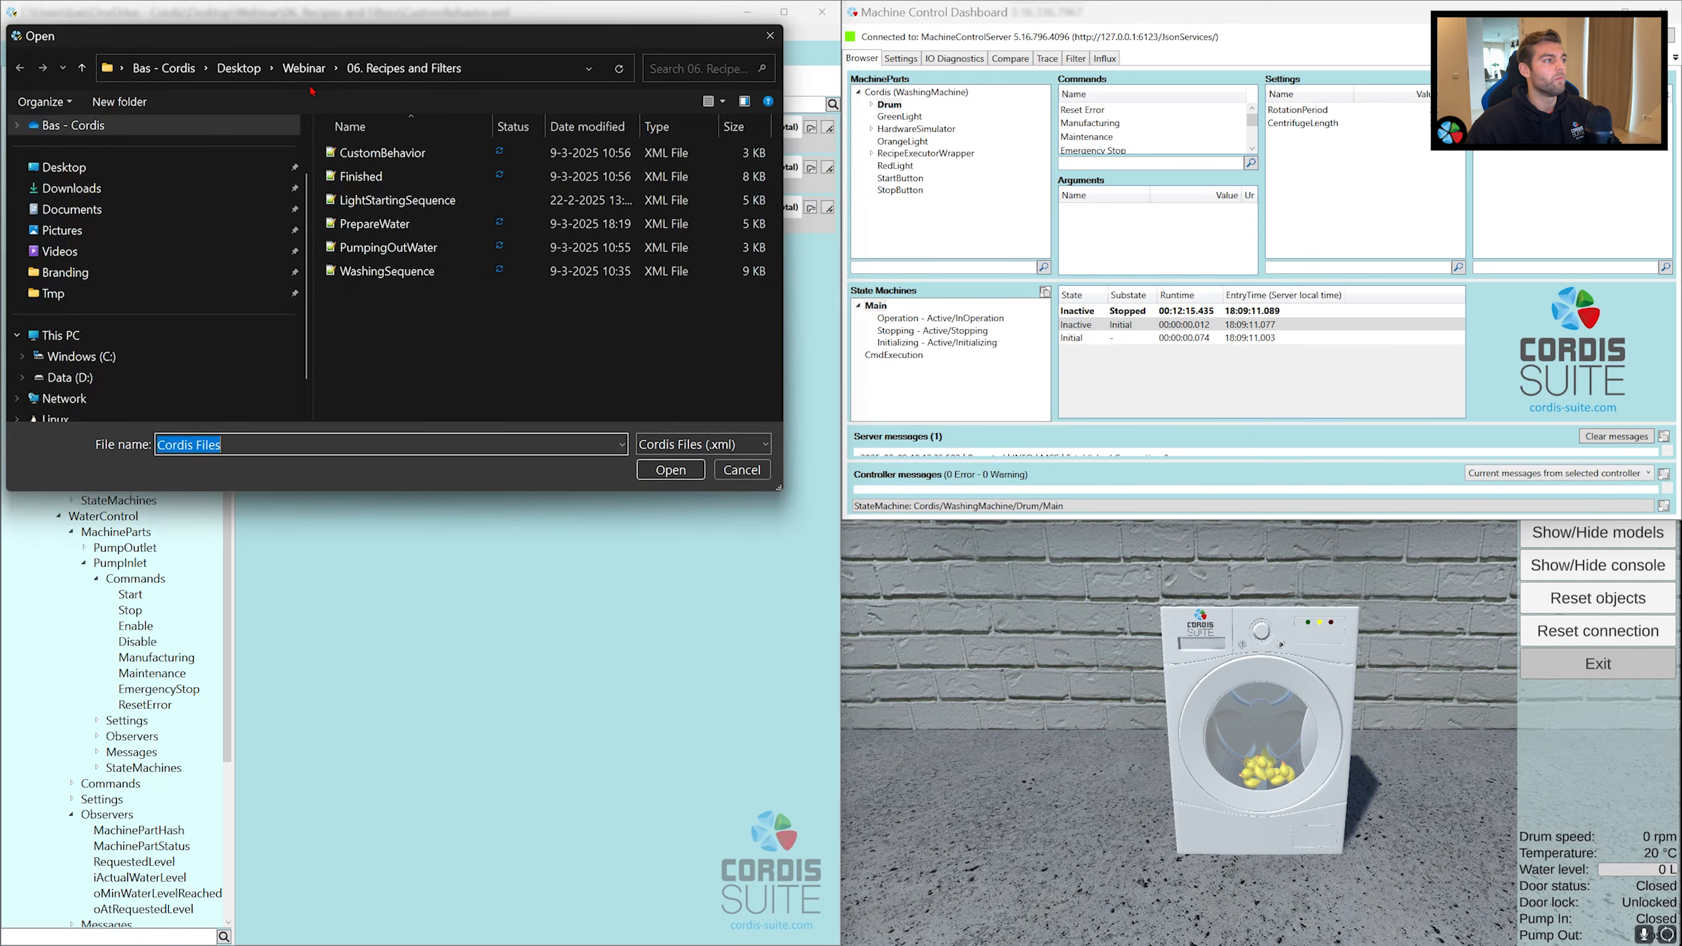
pyautogui.doubleClick(411, 245)
pyautogui.click(268, 267)
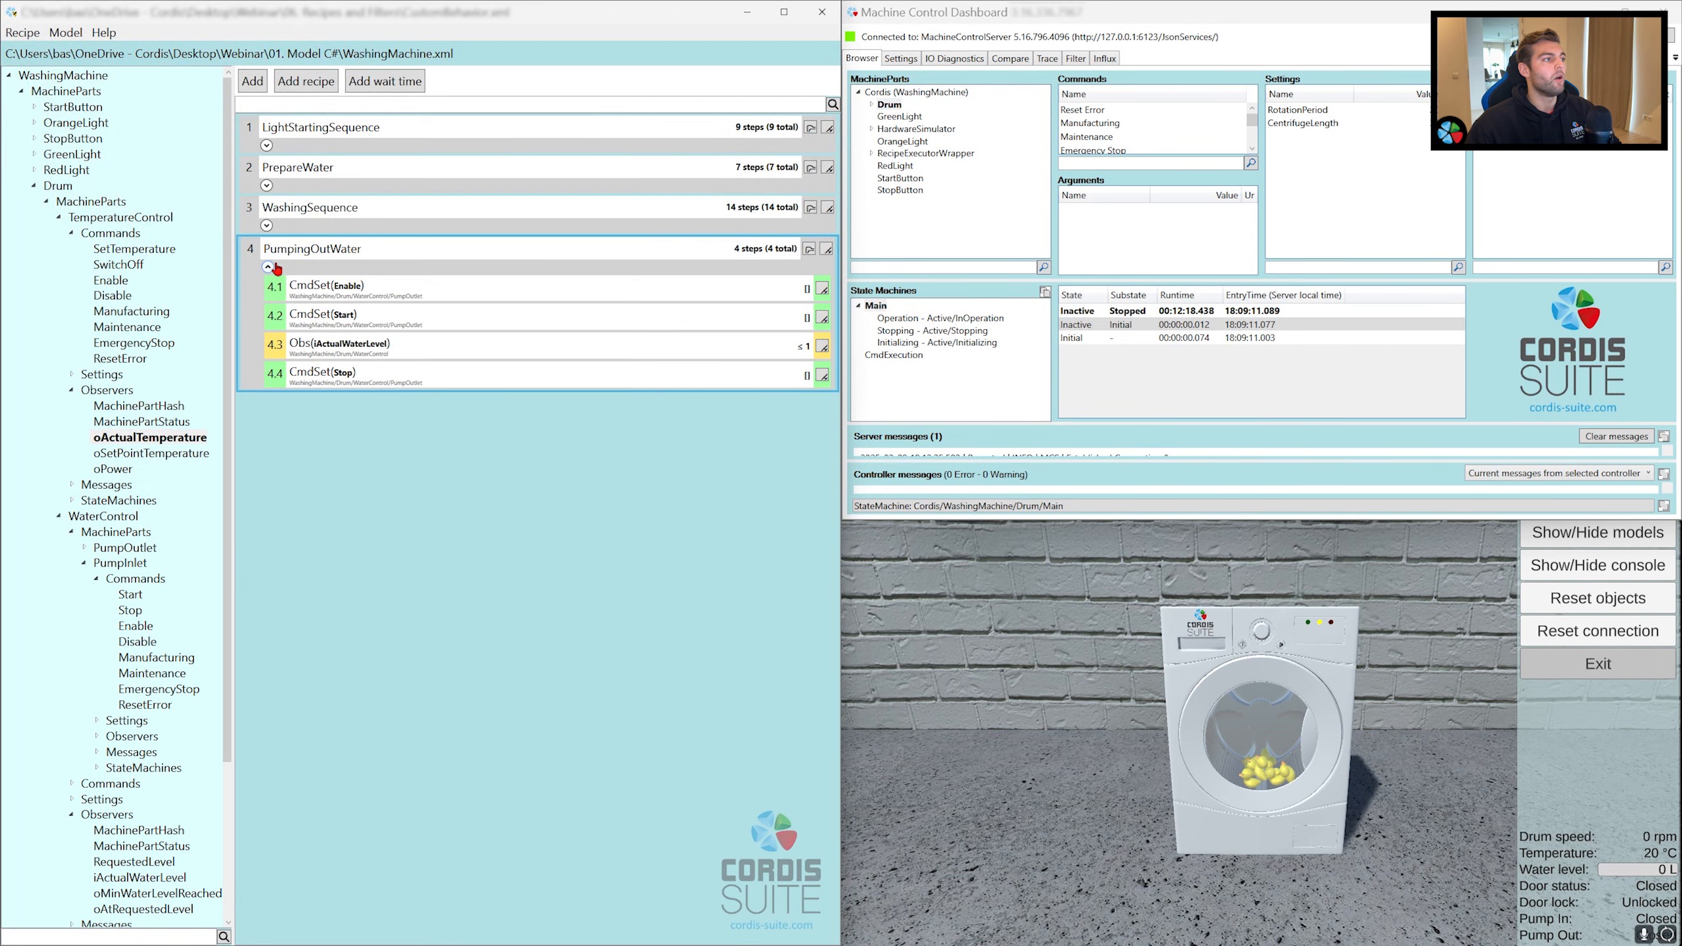
pyautogui.click(271, 266)
# Step: Add the Finished recipe as the fifth sub-recipe and review its steps before collapsing it
pyautogui.click(303, 86)
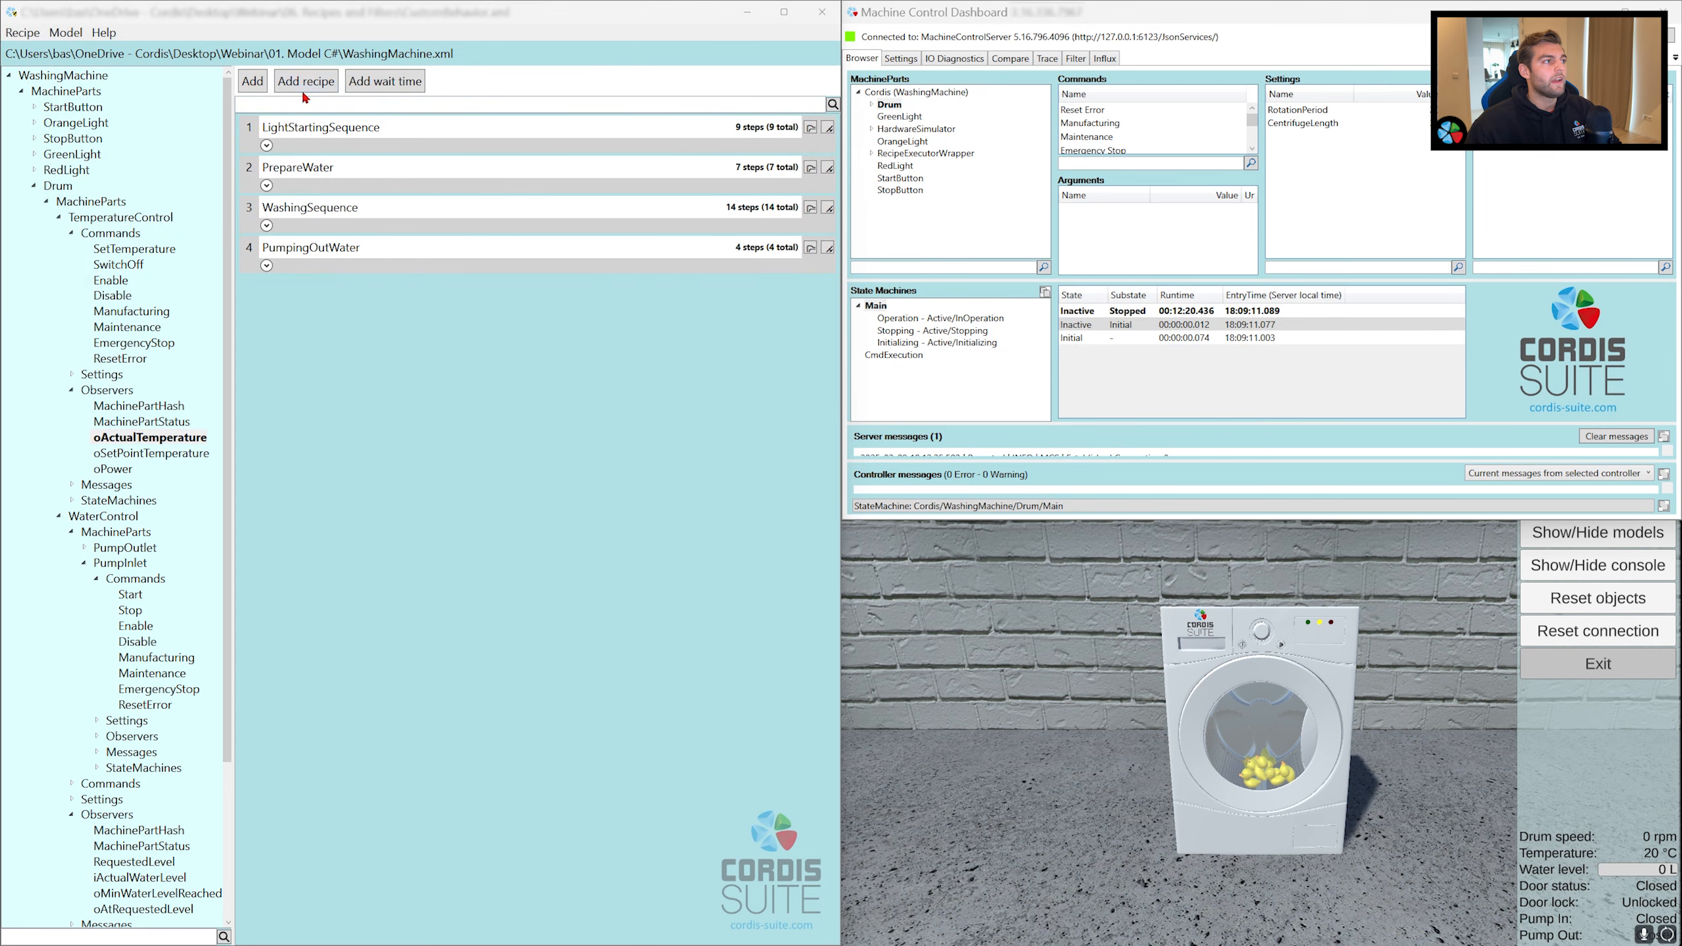
pyautogui.doubleClick(360, 176)
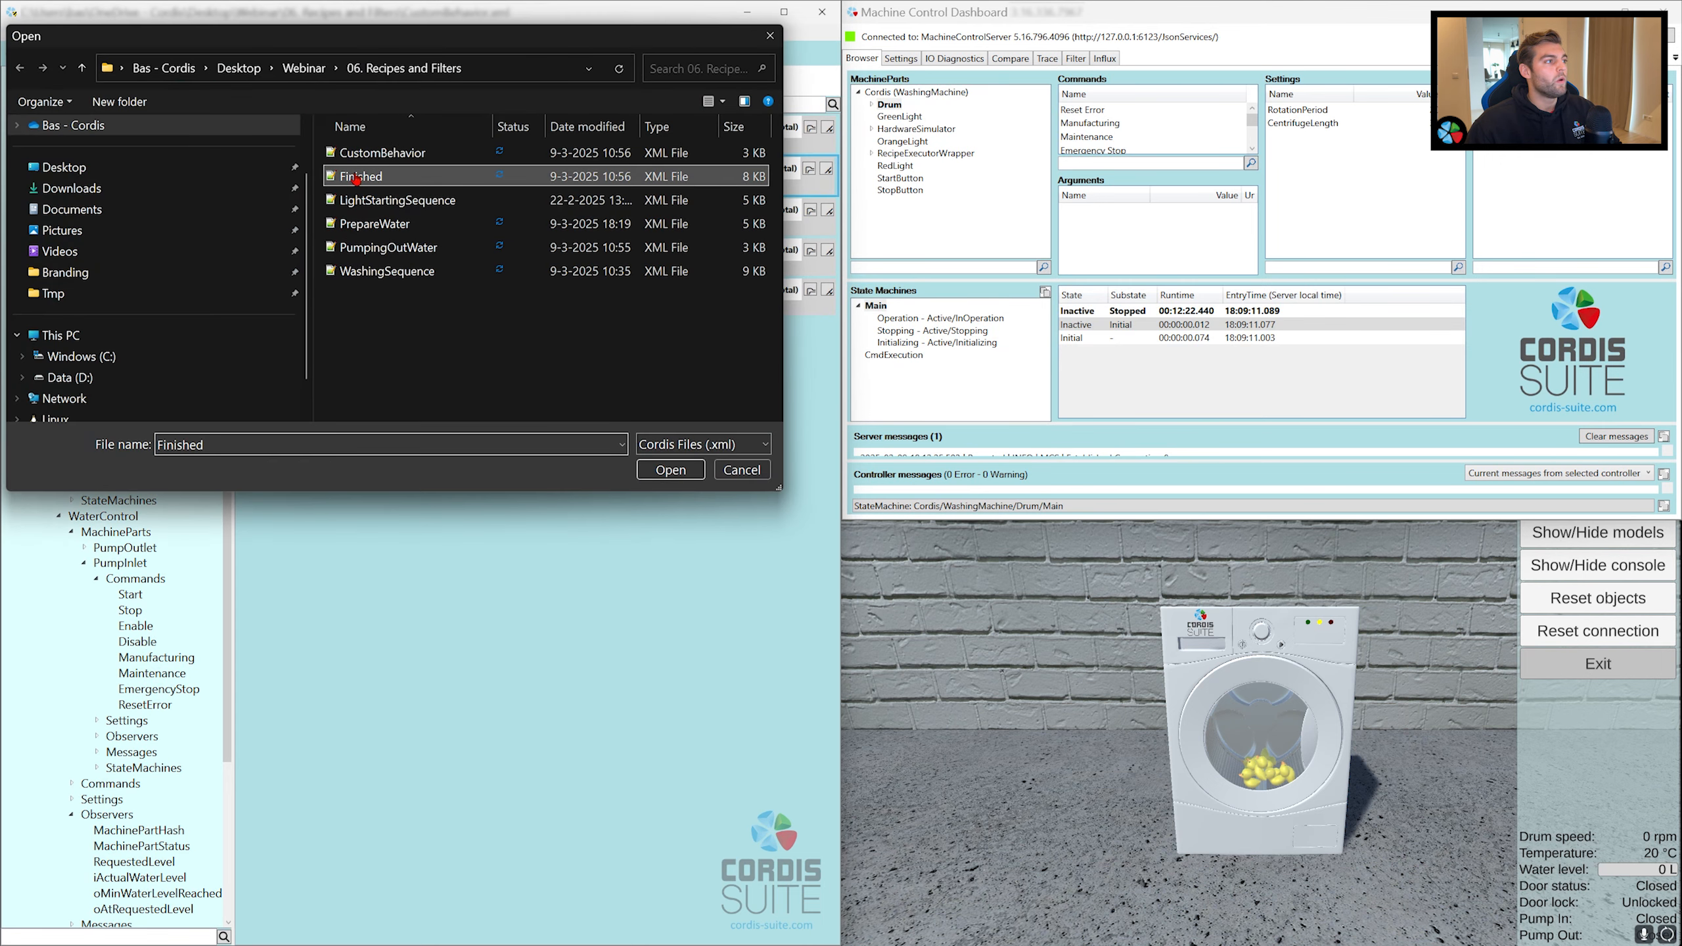
pyautogui.click(269, 307)
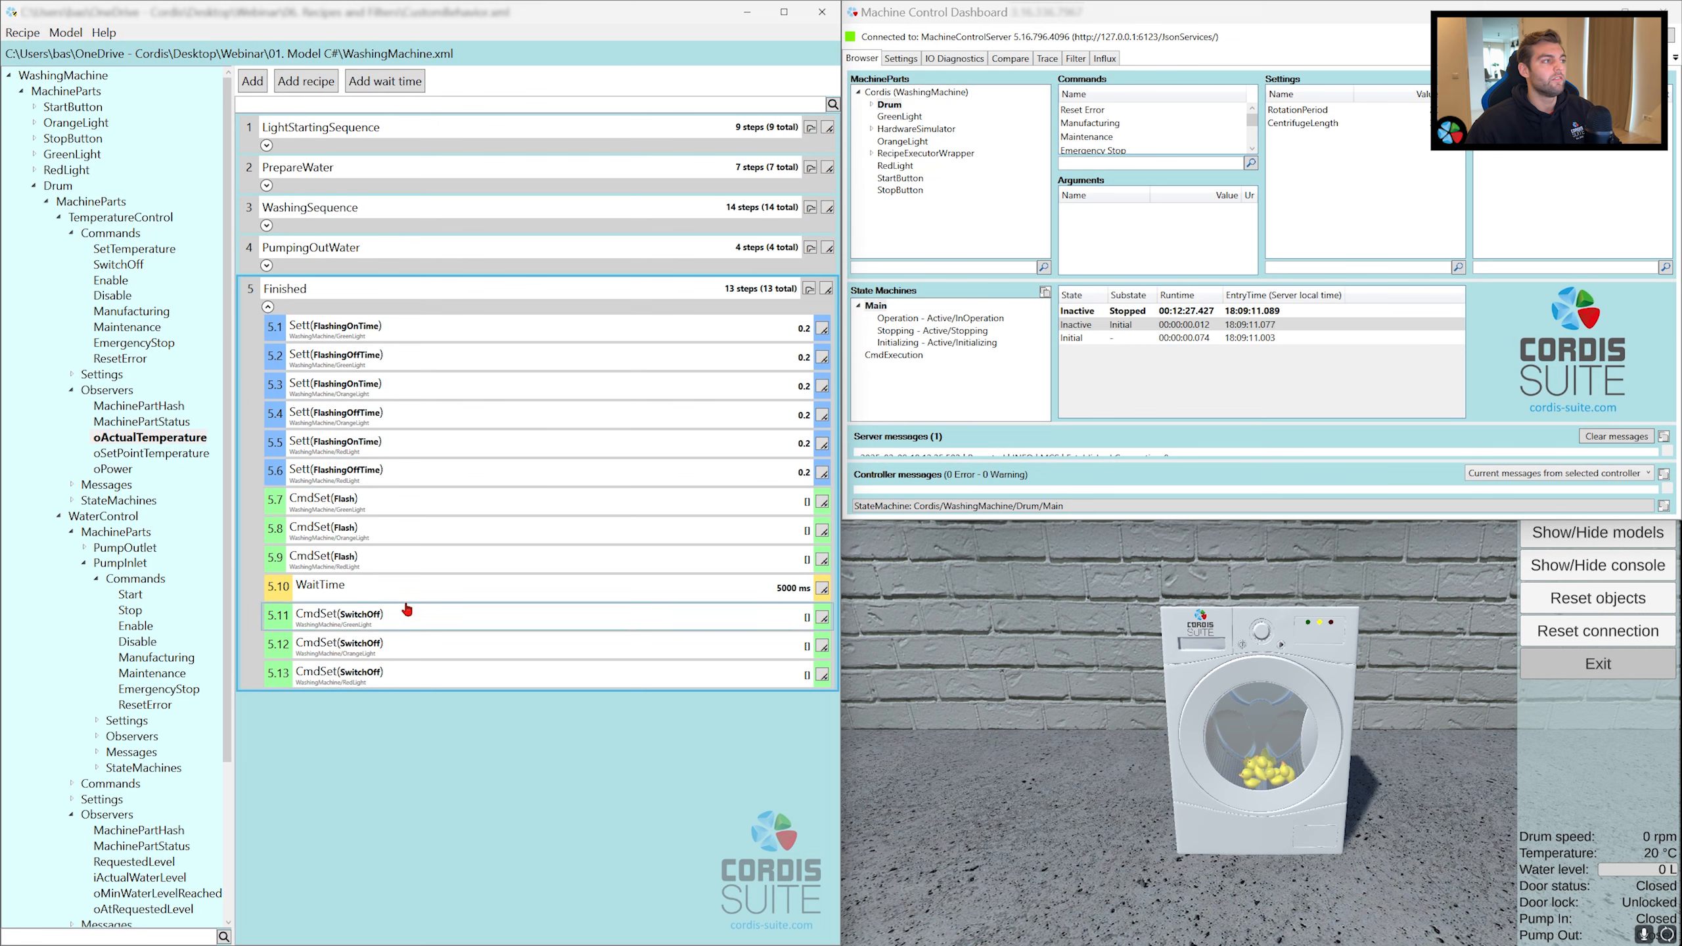
pyautogui.click(267, 307)
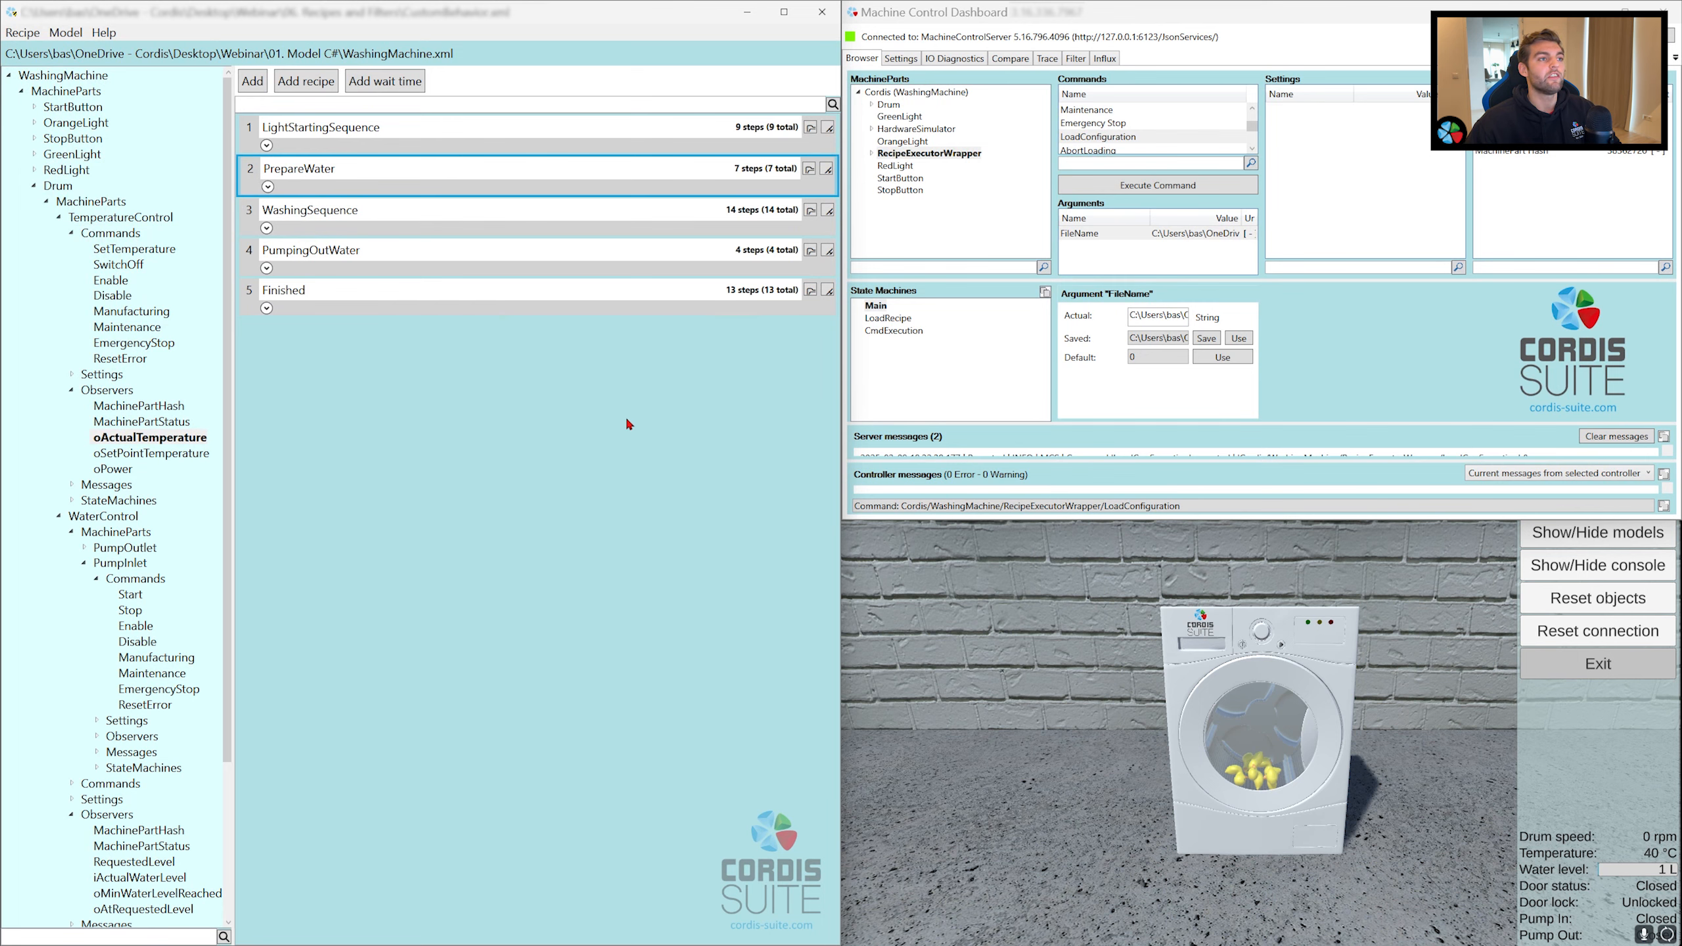
# Step: Switch to the Machine Control Dashboard and execute RecipeExecutorWrapper's LoadConfiguration command
pyautogui.click(927, 156)
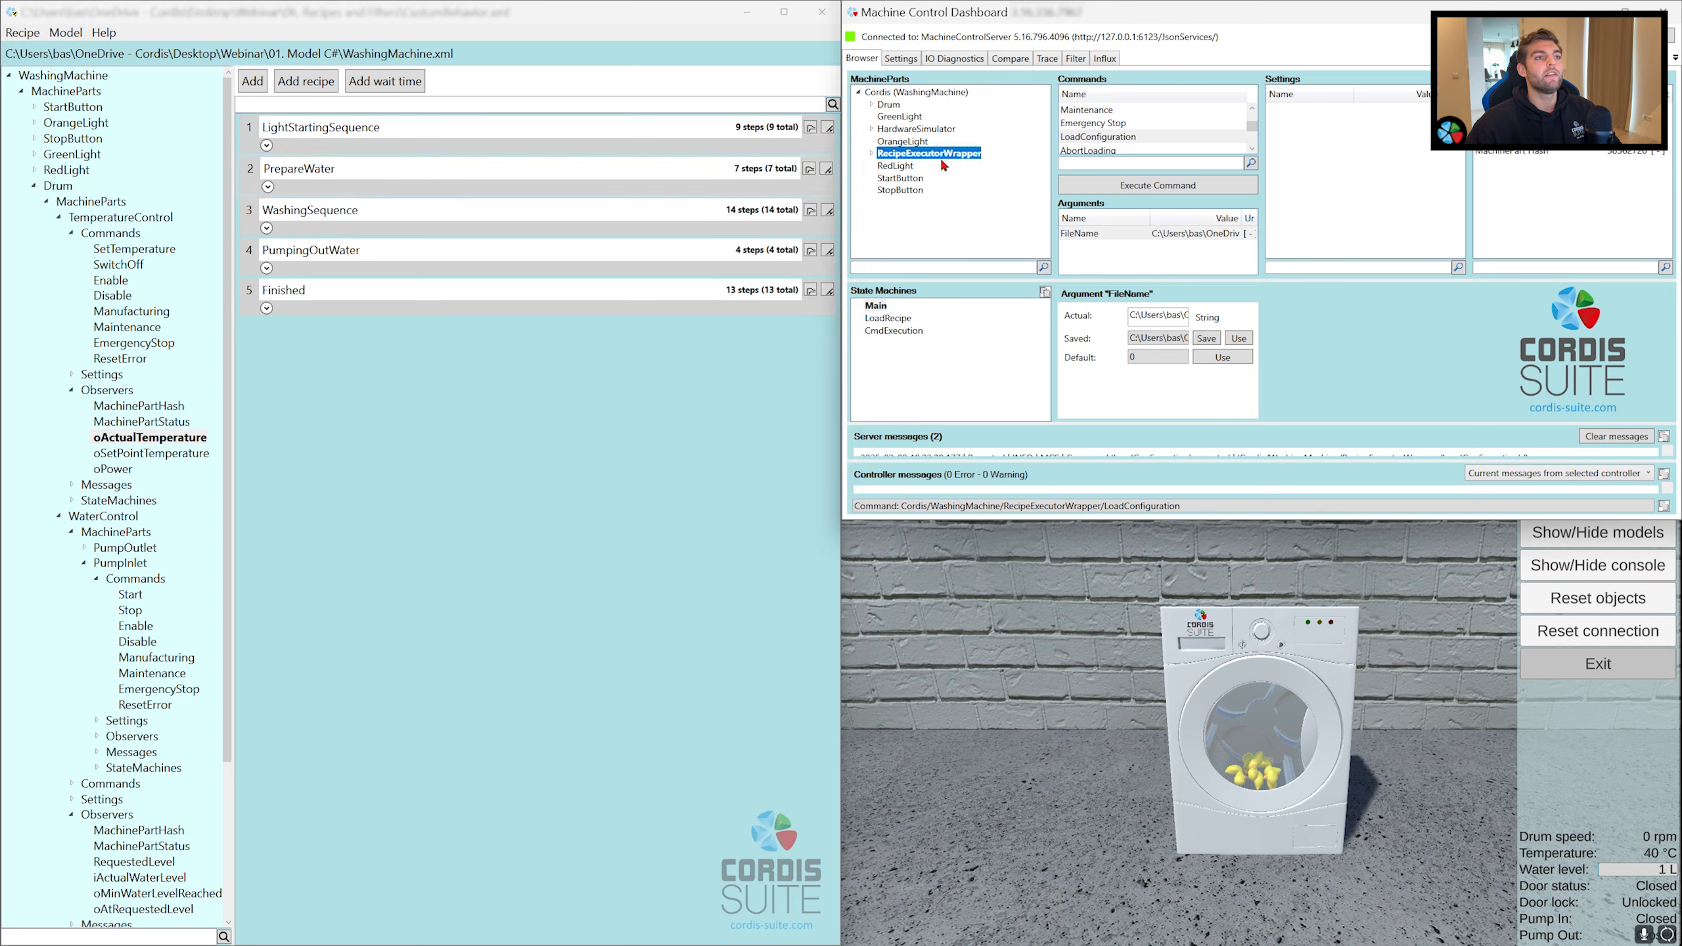
pyautogui.click(1070, 139)
pyautogui.click(1104, 188)
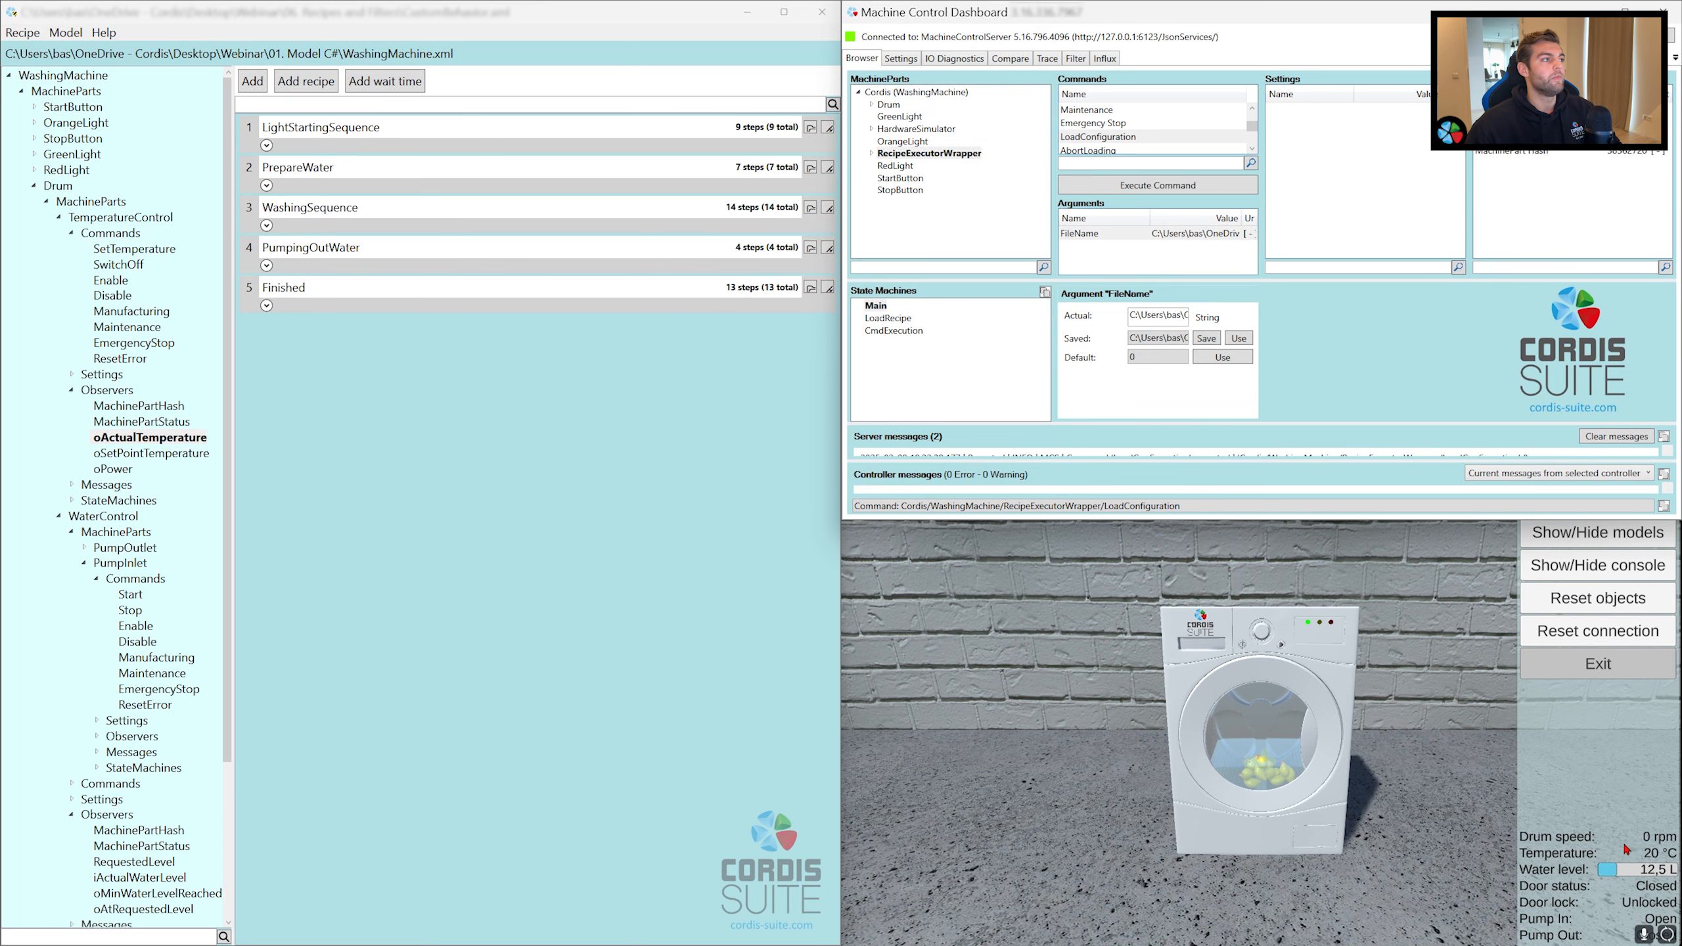
# Step: Follow the running recipe in the simulator by examining the steps of PrepareWater, WashingSequence and PumpingOutWater
pyautogui.click(267, 185)
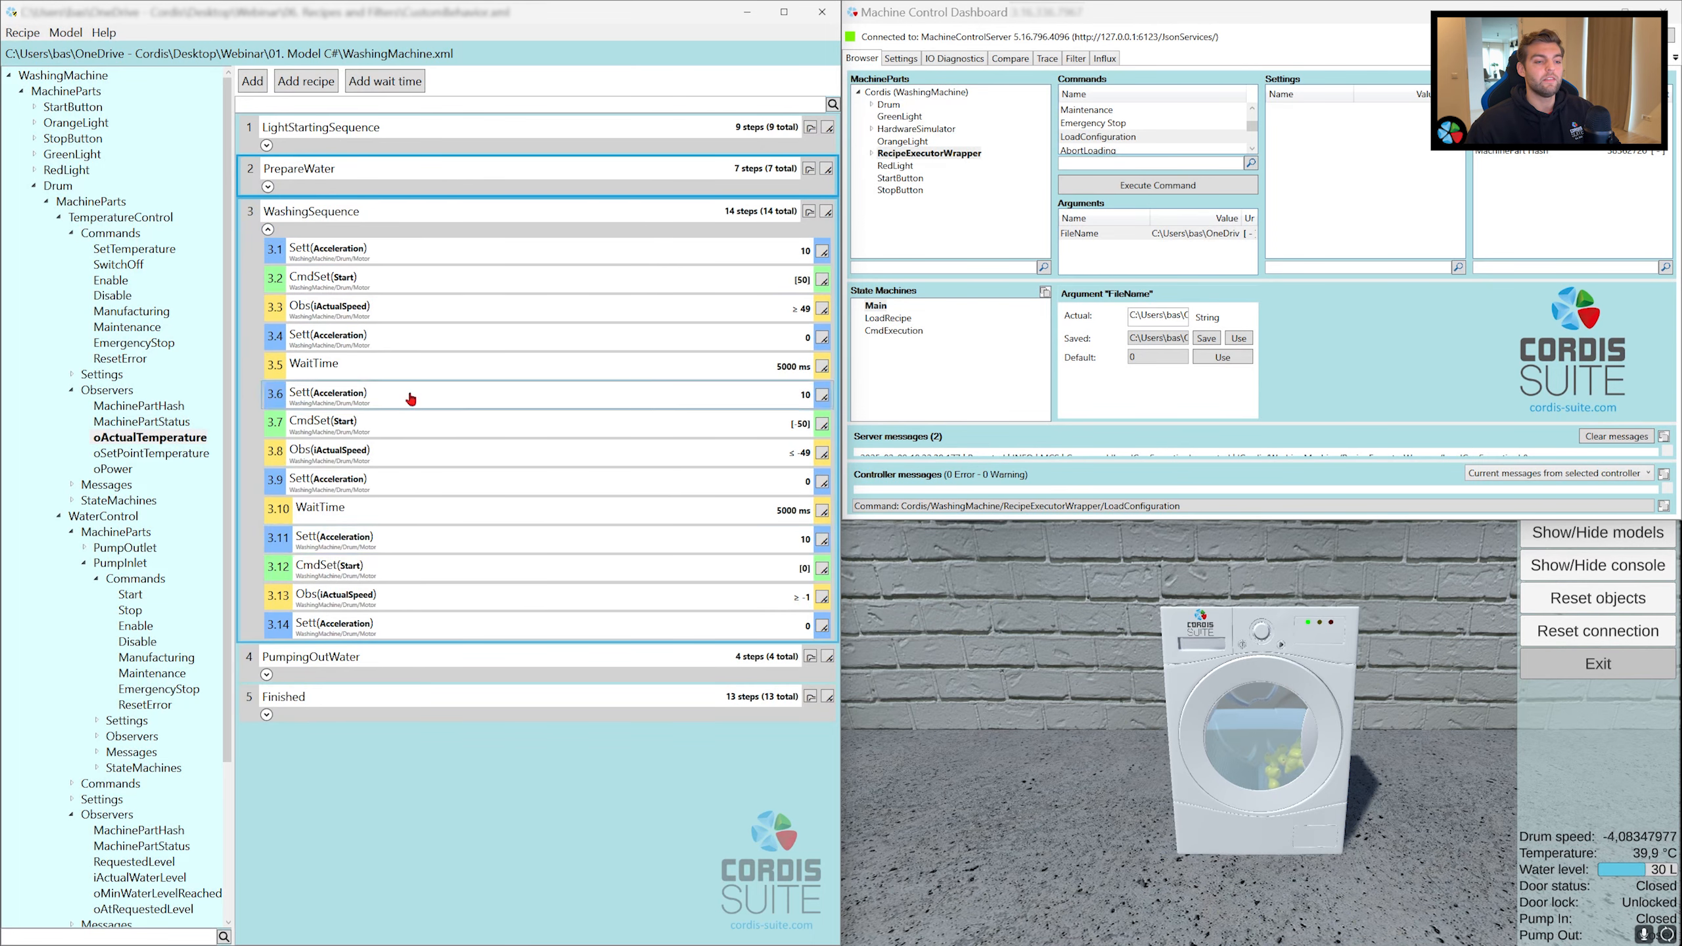
pyautogui.click(286, 233)
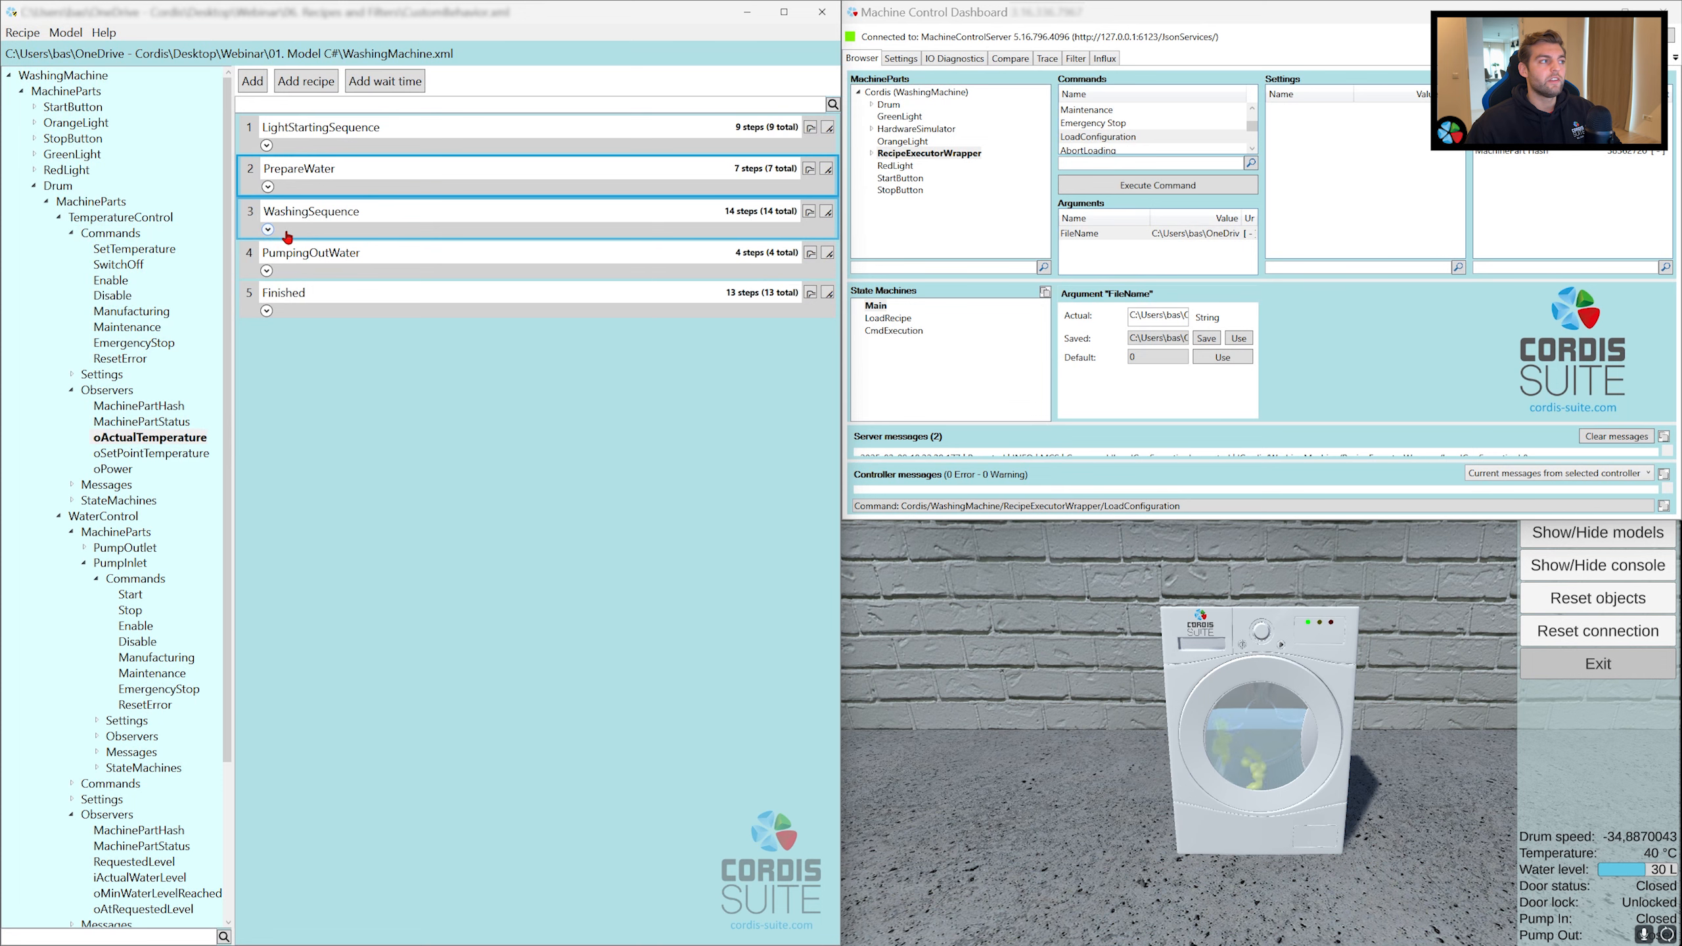
pyautogui.click(286, 272)
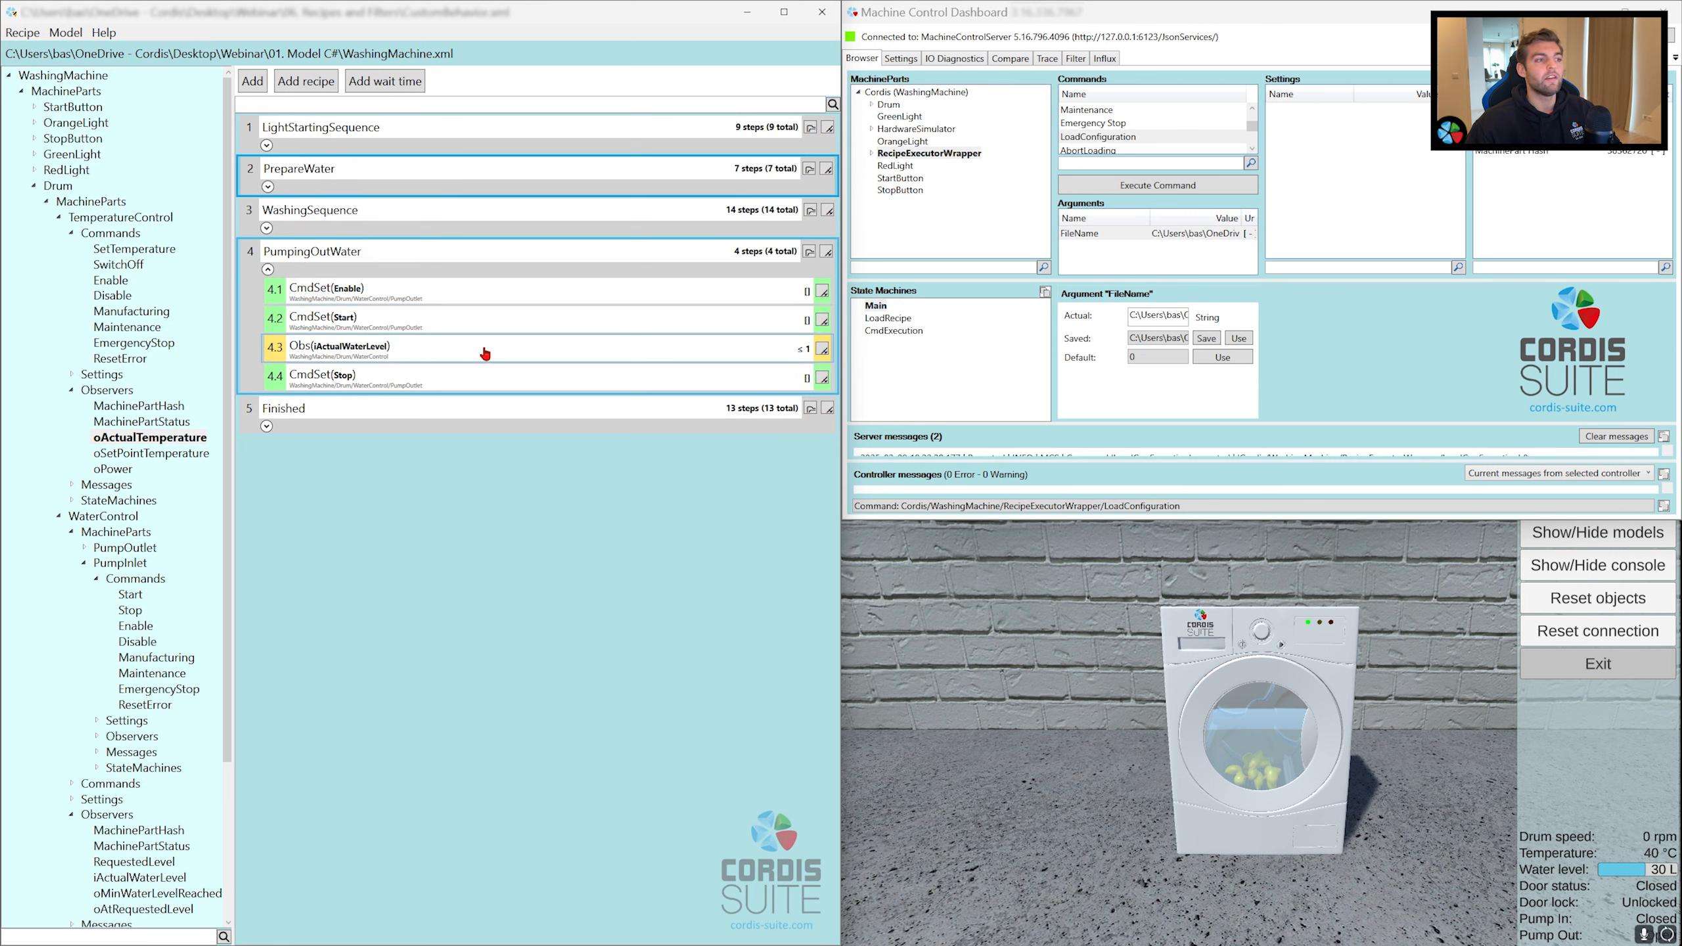
pyautogui.click(268, 269)
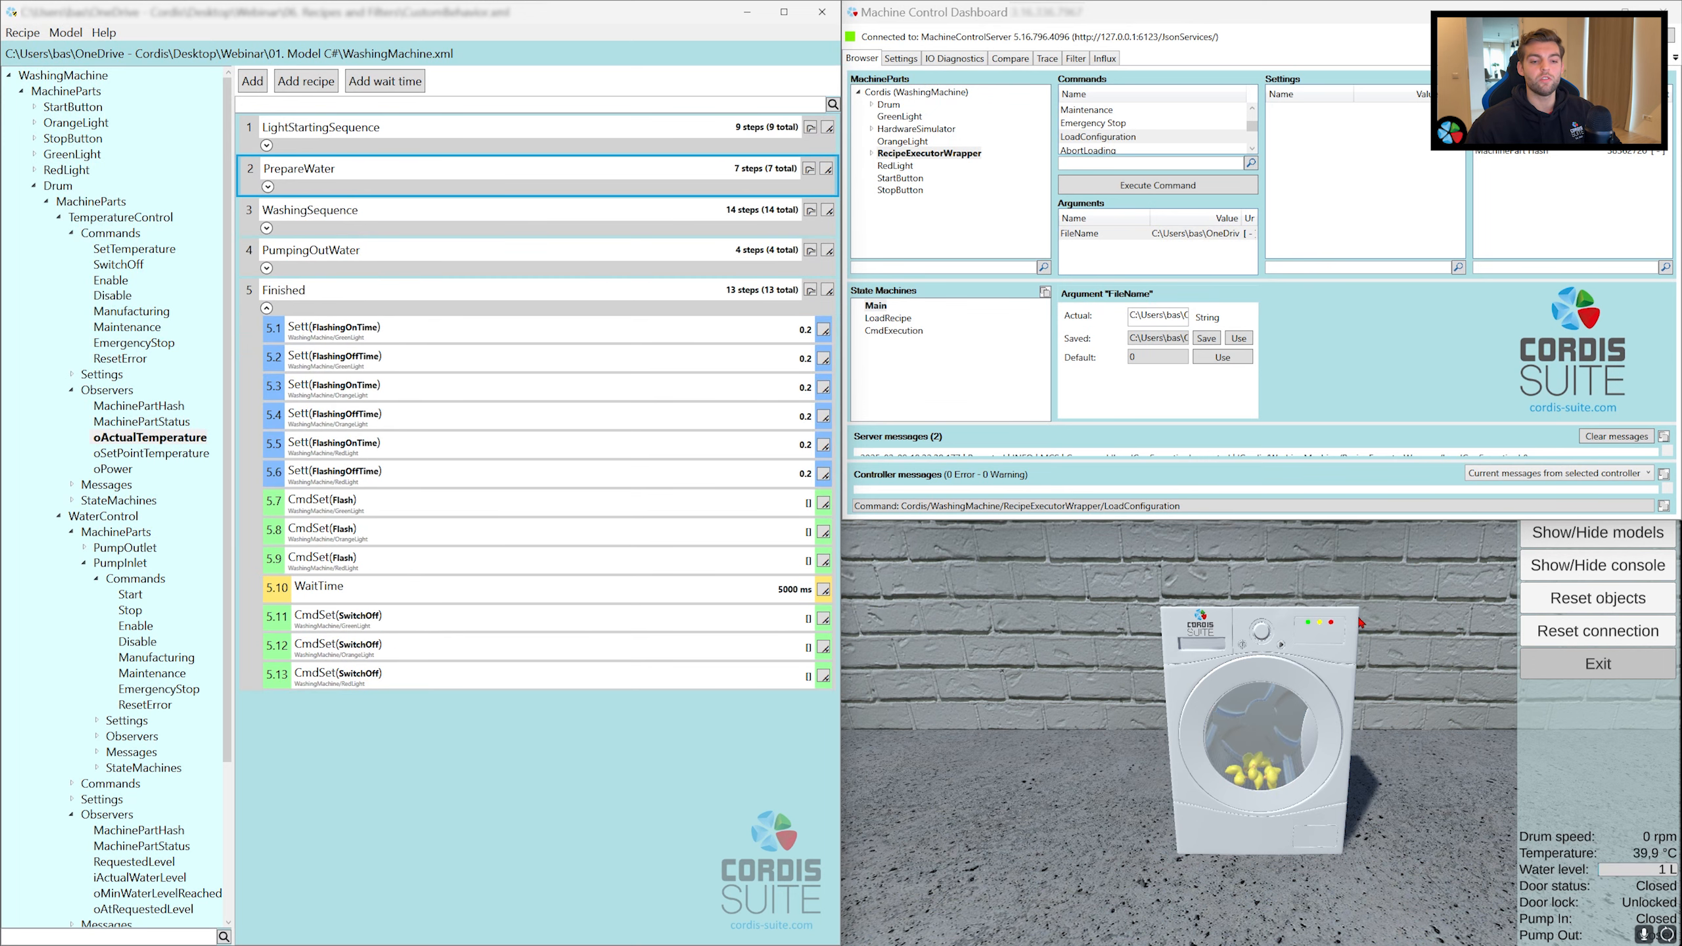